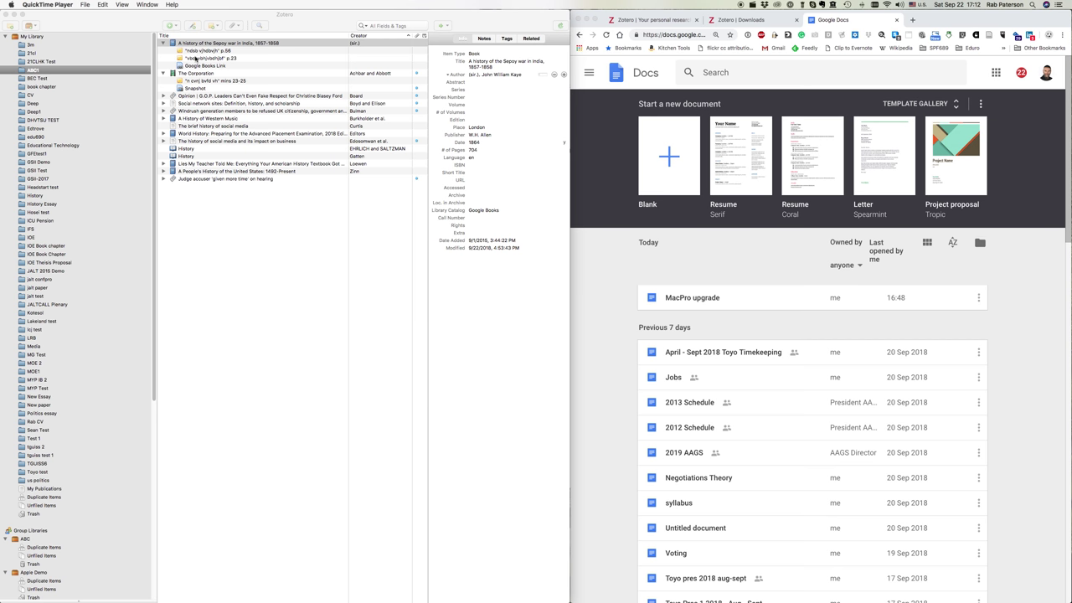
Step: Bring Chrome forward and create a Blank document from the Google Docs home page
{"action": "left_click", "coordinate": [599, 289]}
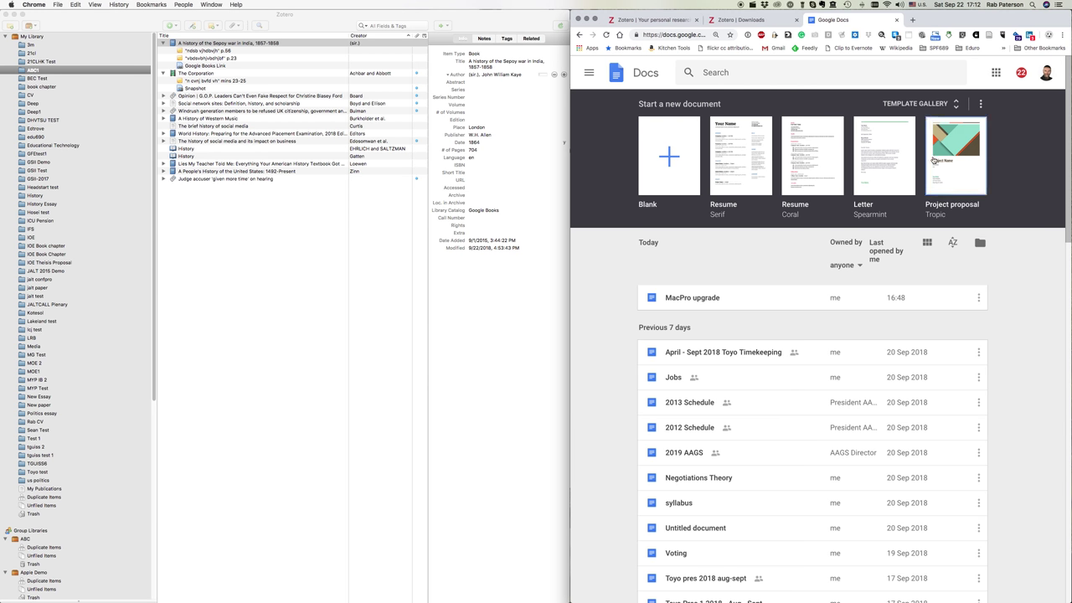
{"action": "left_click", "coordinate": [667, 159]}
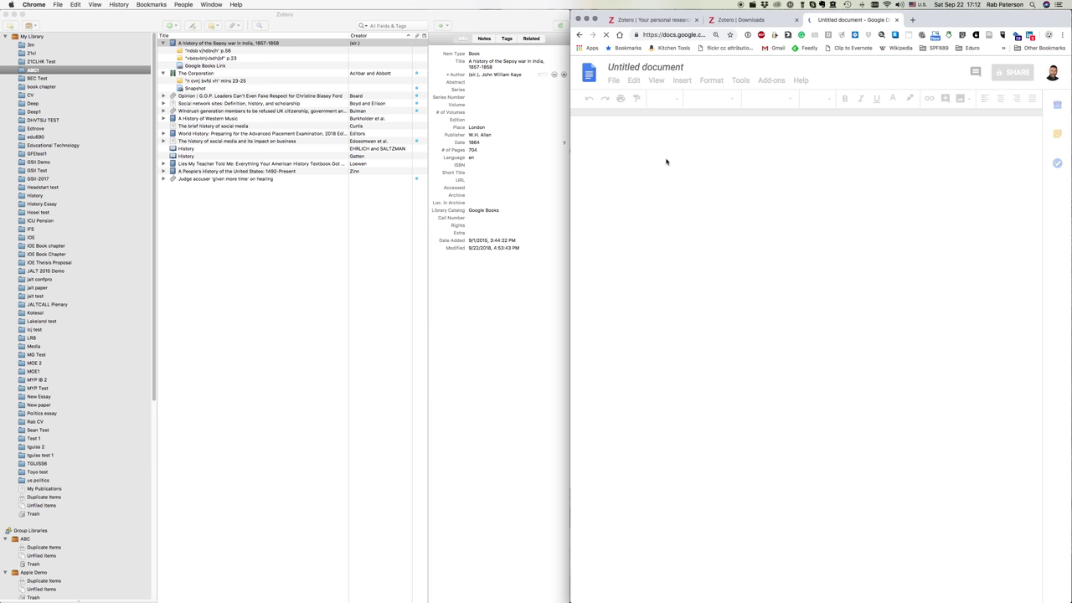
Step: Rename the document 'zotero test essay', fixing the typo, and type a line of placeholder text
{"action": "left_click", "coordinate": [661, 68]}
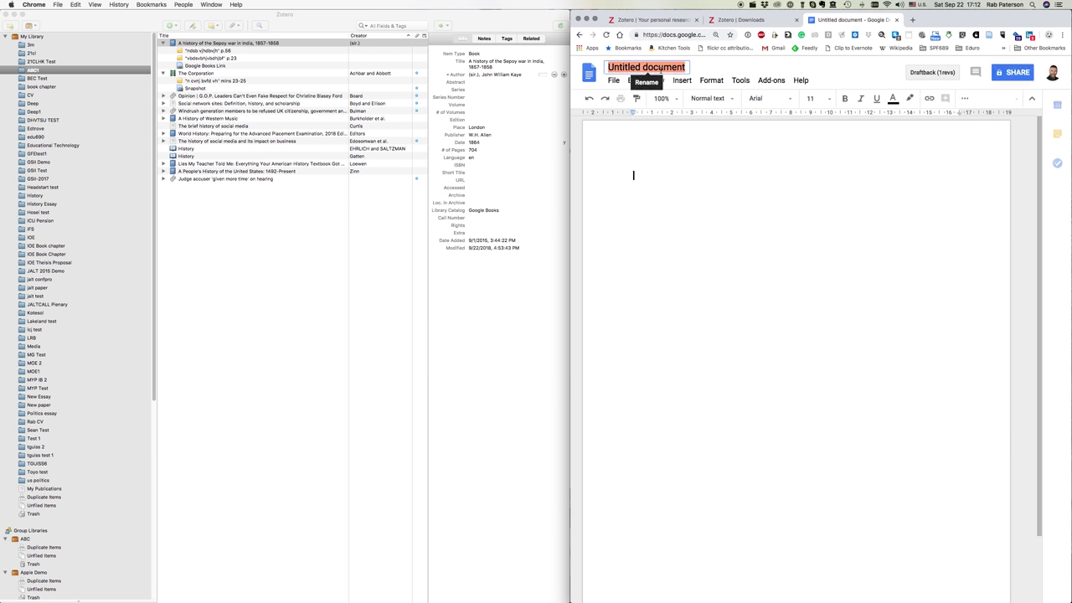
{"action": "type", "text": "ztero "}
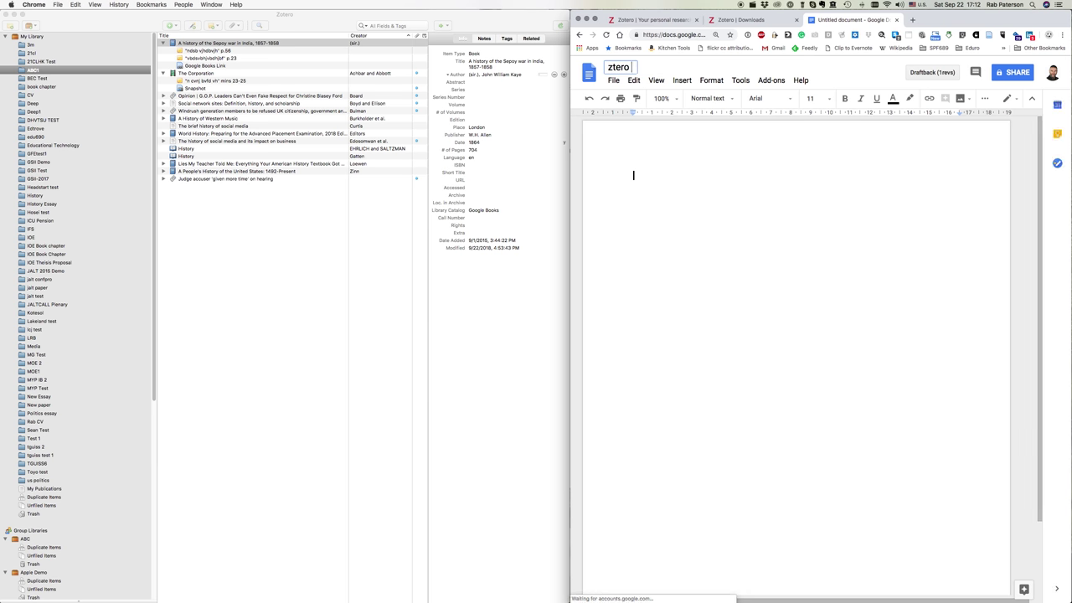
{"action": "type", "text": "test essay"}
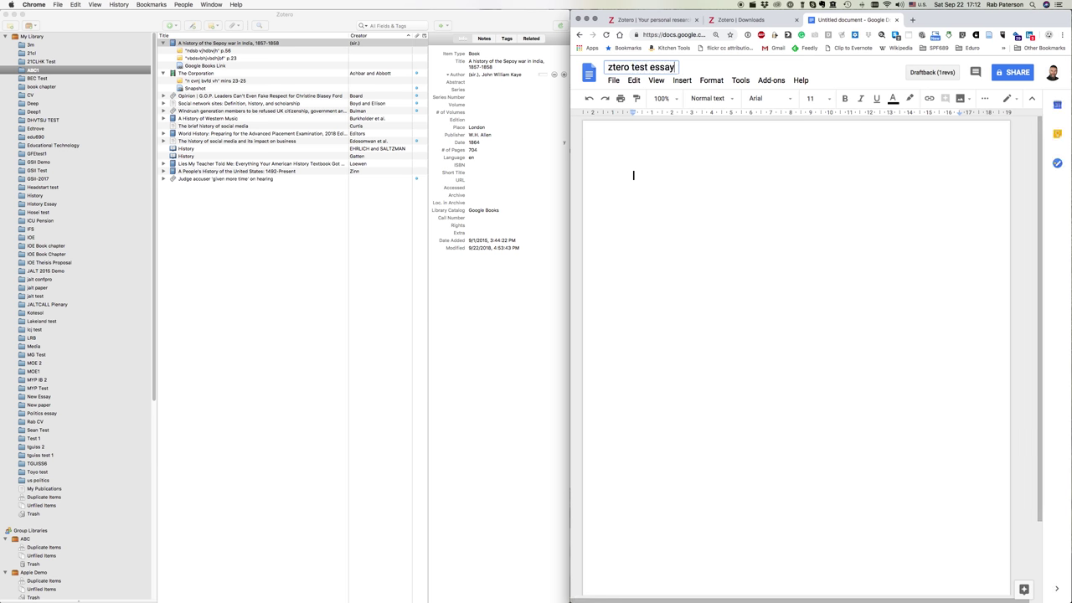
{"action": "left_click", "coordinate": [615, 67]}
{"action": "type", "text": "o"}
{"action": "left_click", "coordinate": [697, 197]}
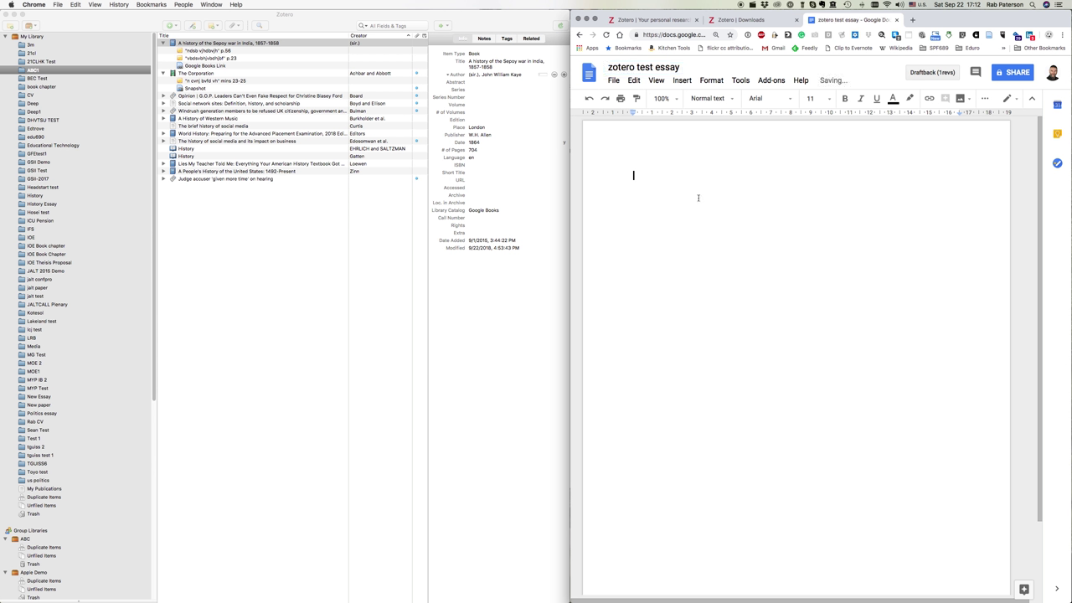
{"action": "type", "text": "bdsvhbvjhbvhjb"}
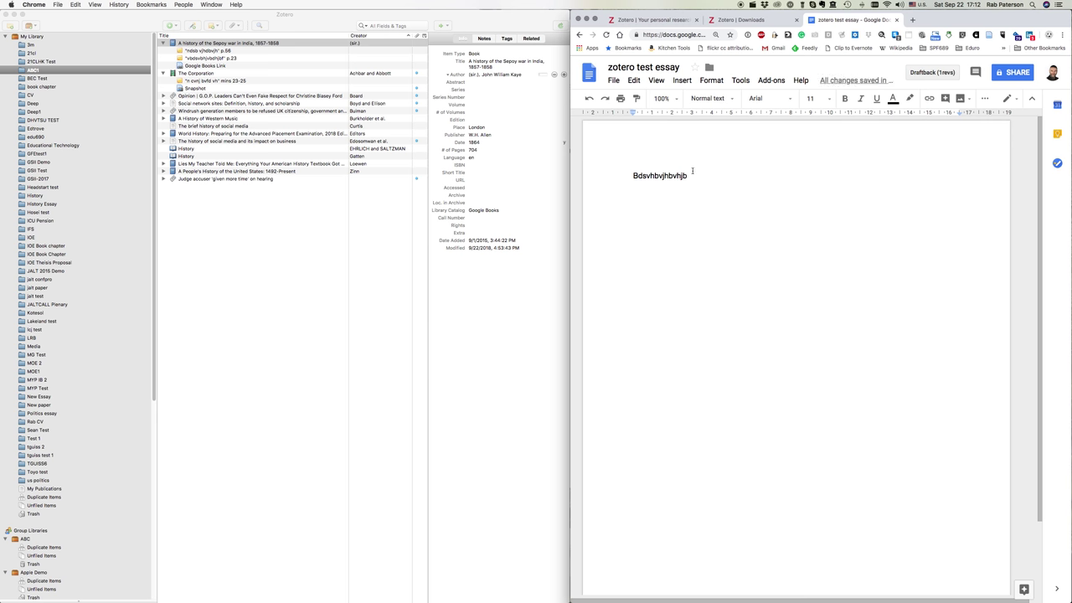
Step: Copy the quote 'ndsb vjhdbvjh' from the Sepoy war book's Zotero note into the Doc after the placeholder
{"action": "left_click", "coordinate": [251, 170]}
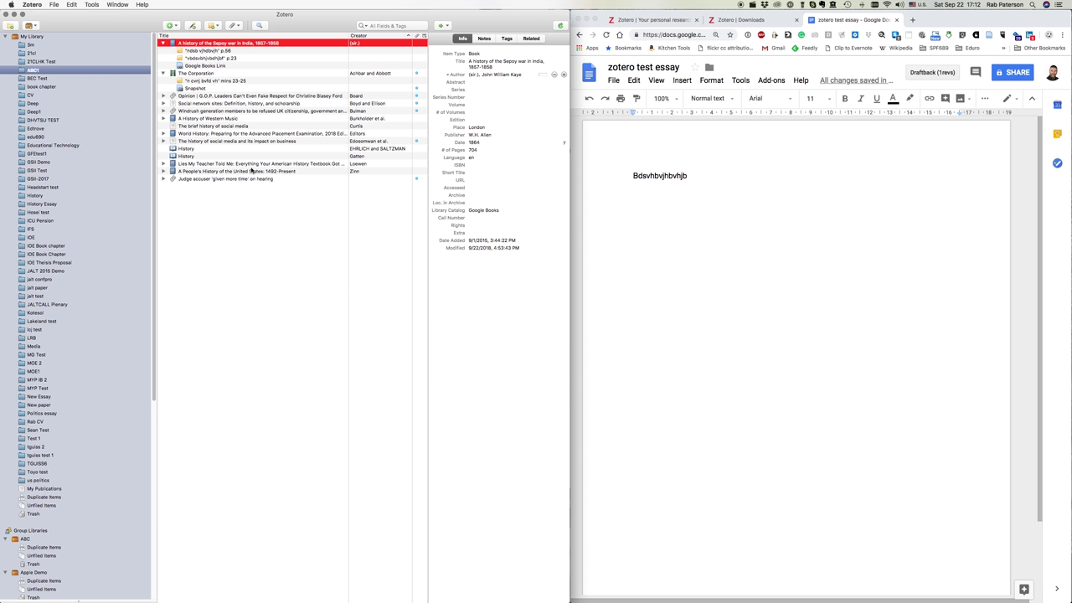
{"action": "left_click", "coordinate": [213, 51]}
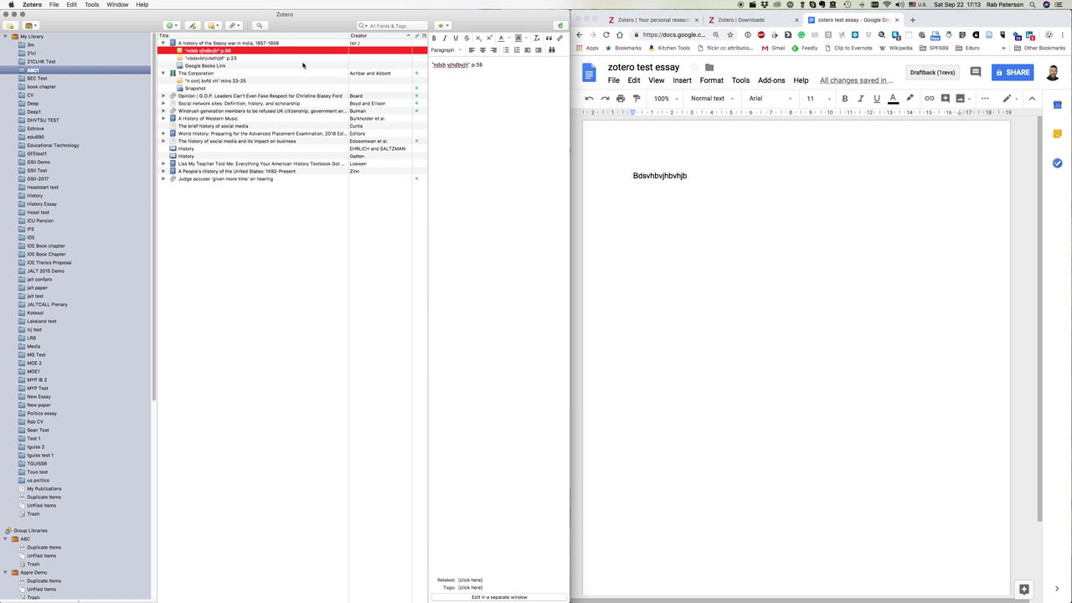
{"action": "left_click", "coordinate": [433, 69]}
{"action": "left_click_drag", "start_coordinate": [433, 66], "coordinate": [470, 67]}
{"action": "key", "text": "super+c"}
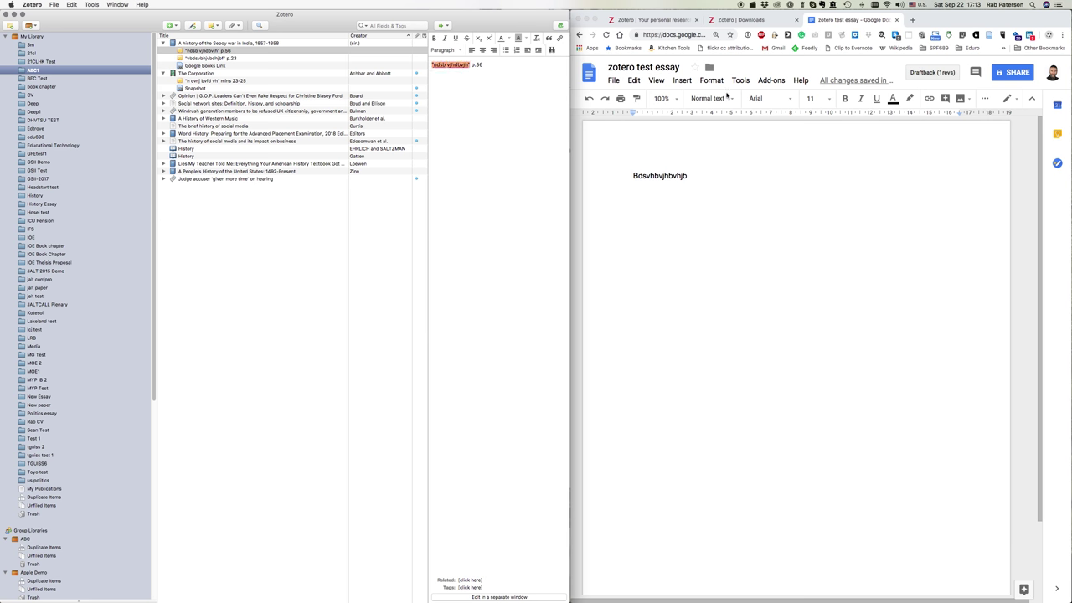
{"action": "left_click", "coordinate": [726, 179]}
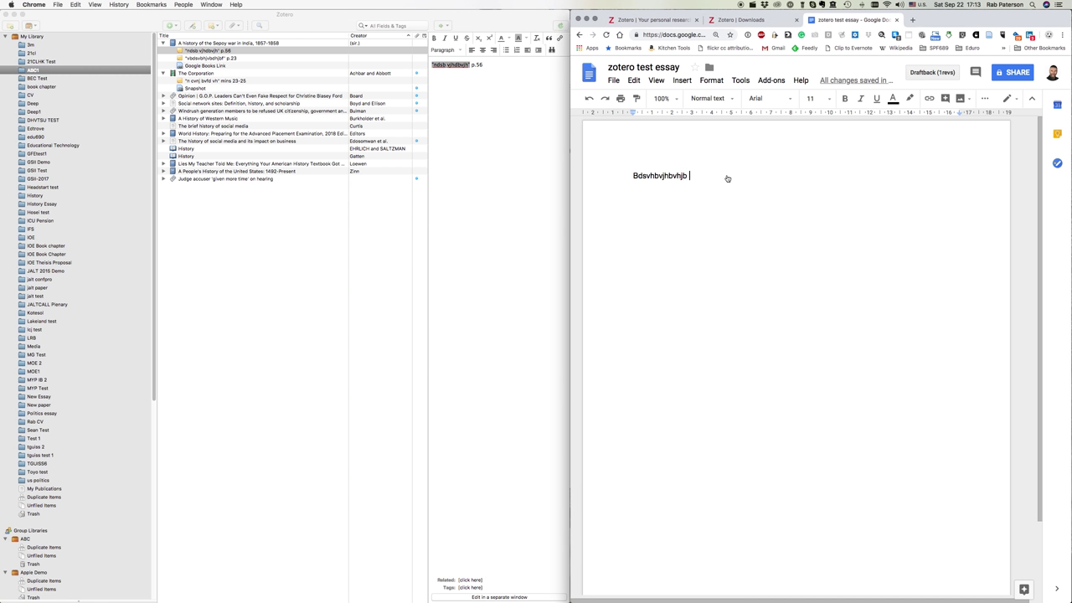
{"action": "key", "text": "super+v"}
{"action": "left_click", "coordinate": [266, 255]}
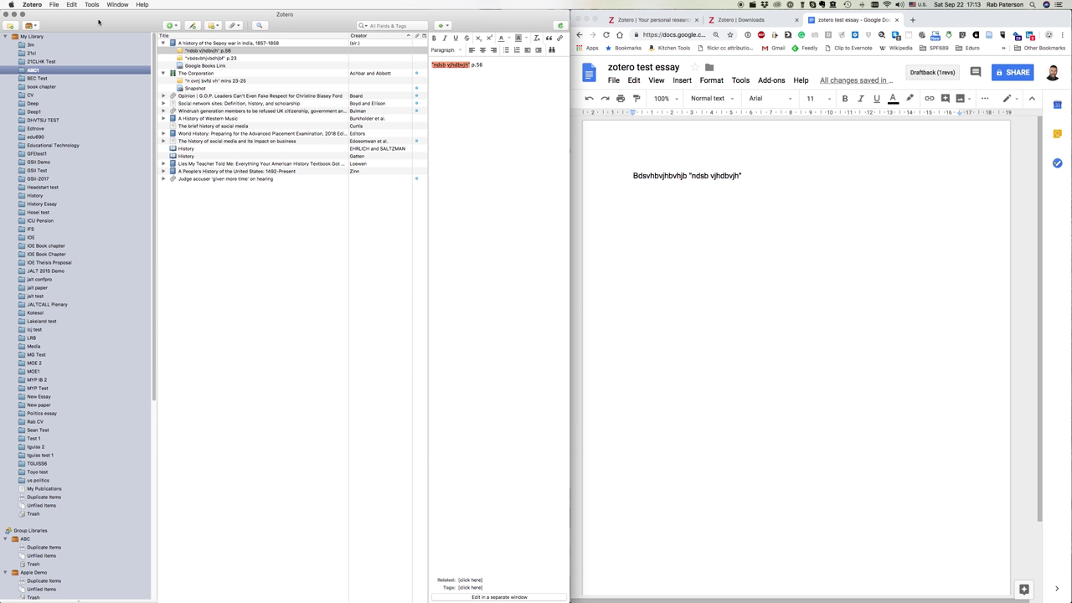
{"action": "left_click", "coordinate": [37, 5]}
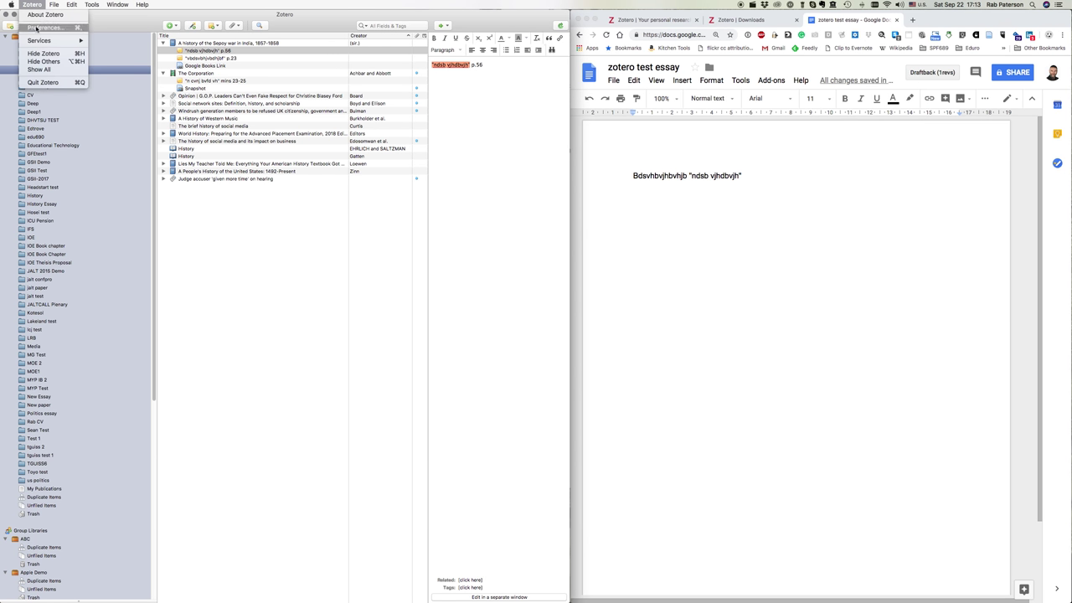
{"action": "left_click", "coordinate": [24, 29]}
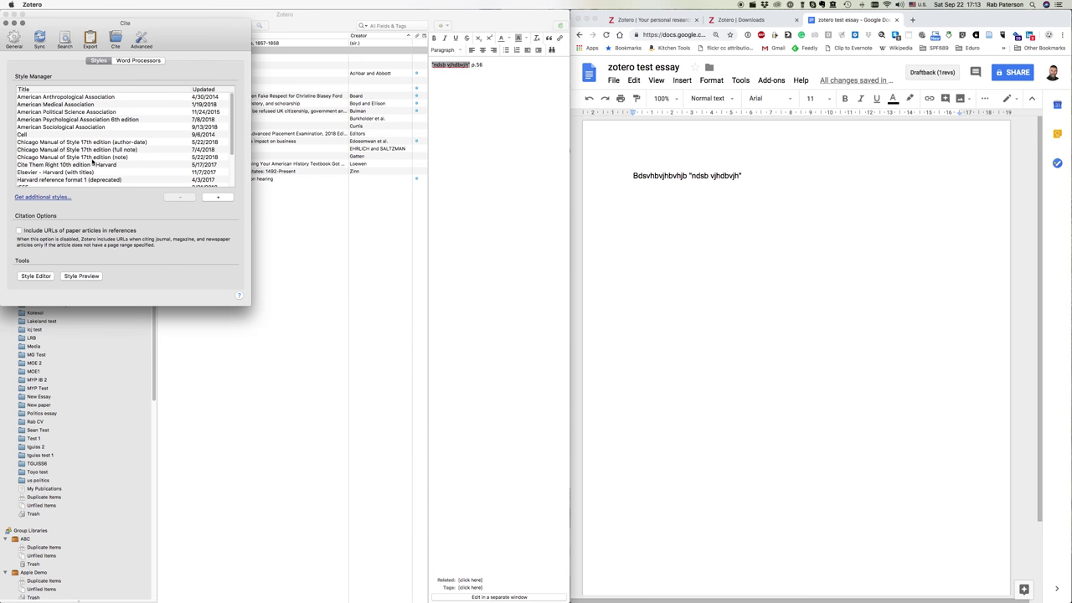
{"action": "left_click", "coordinate": [81, 119]}
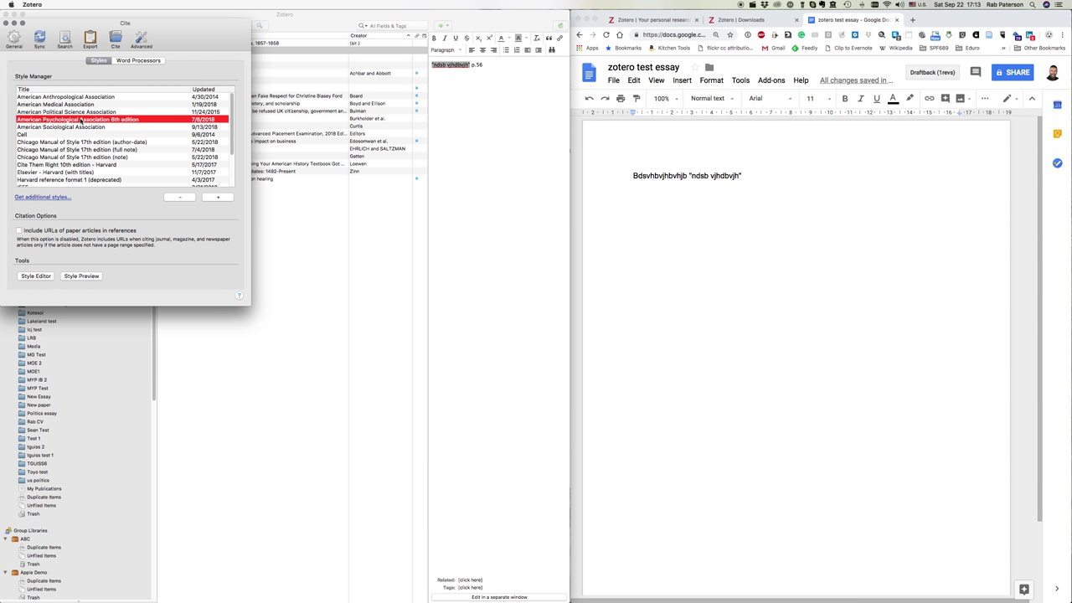
{"action": "left_click", "coordinate": [8, 23]}
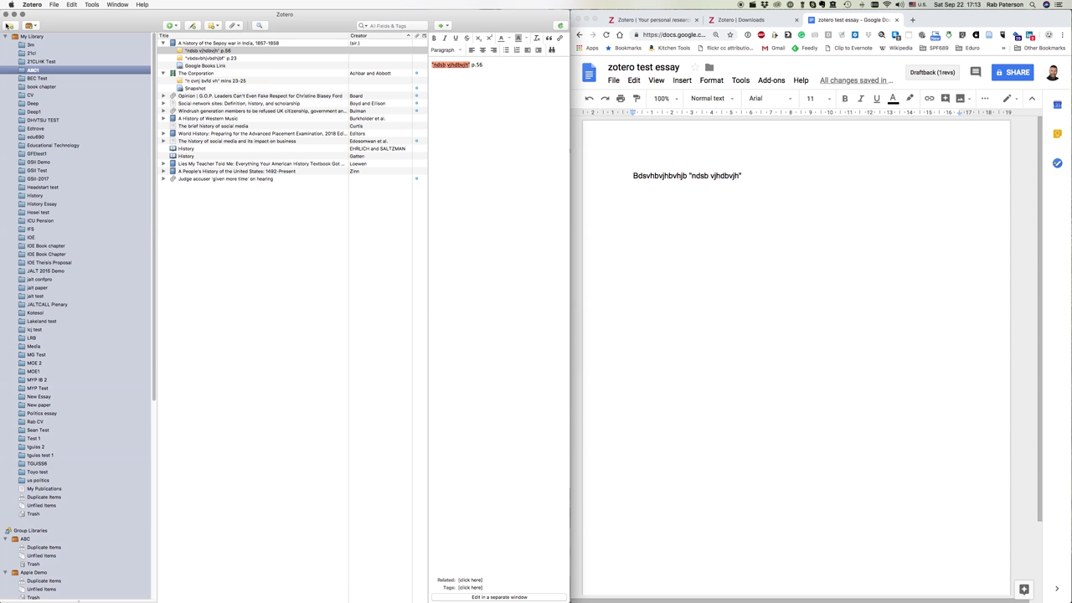
{"action": "left_click", "coordinate": [201, 44]}
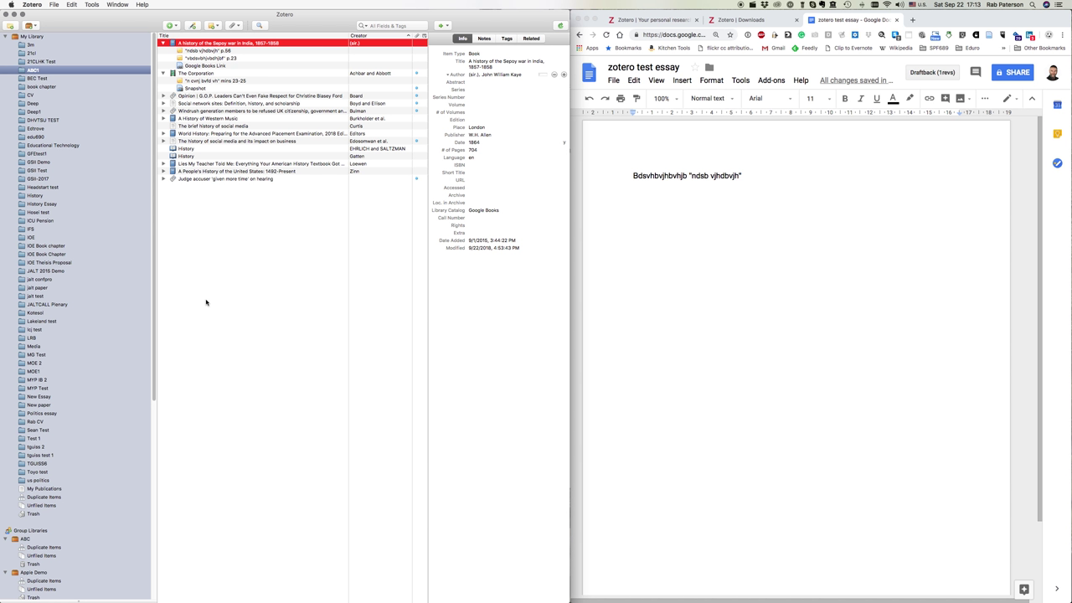
Step: Paste the Sepoy war citation ((sir.), 1864) after the quote and start editing its author in Zotero
{"action": "left_click", "coordinate": [758, 175]}
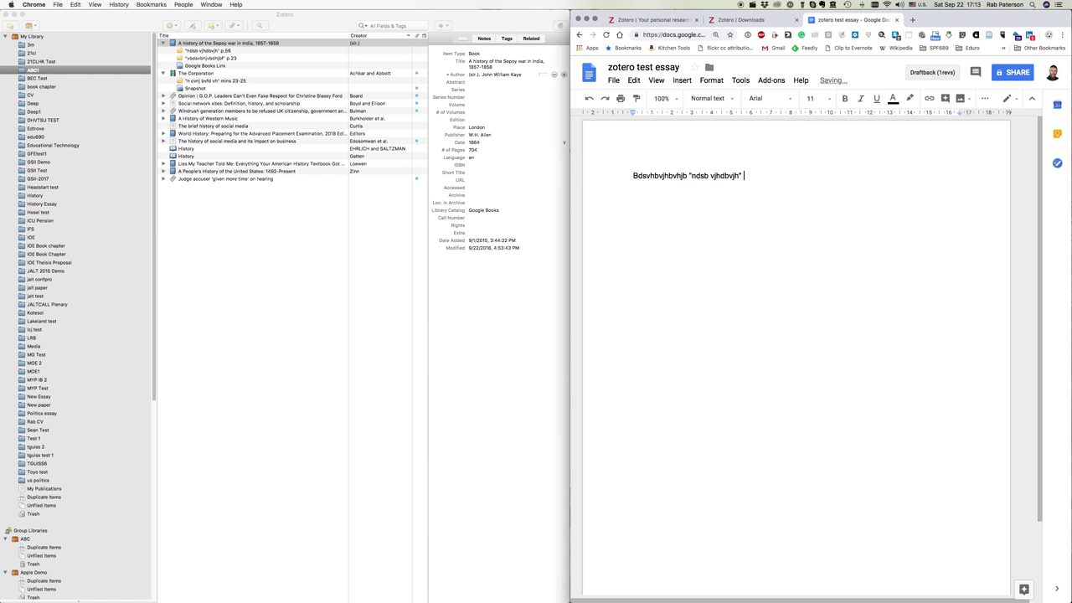
{"action": "key", "text": "ctrl+v"}
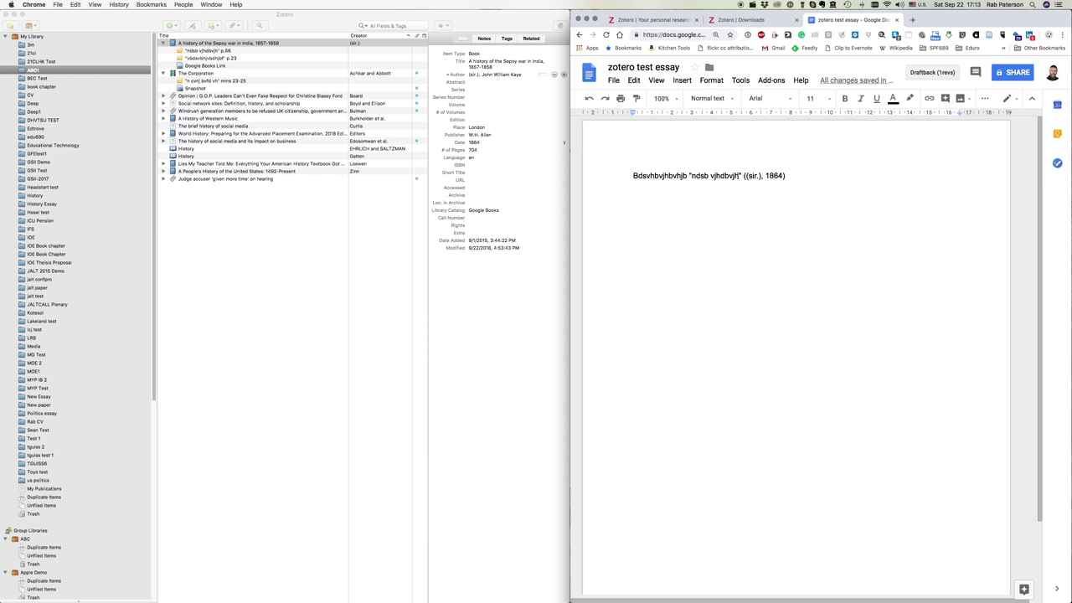
{"action": "left_click_drag", "start_coordinate": [742, 176], "coordinate": [764, 180]}
{"action": "left_click", "coordinate": [473, 104]}
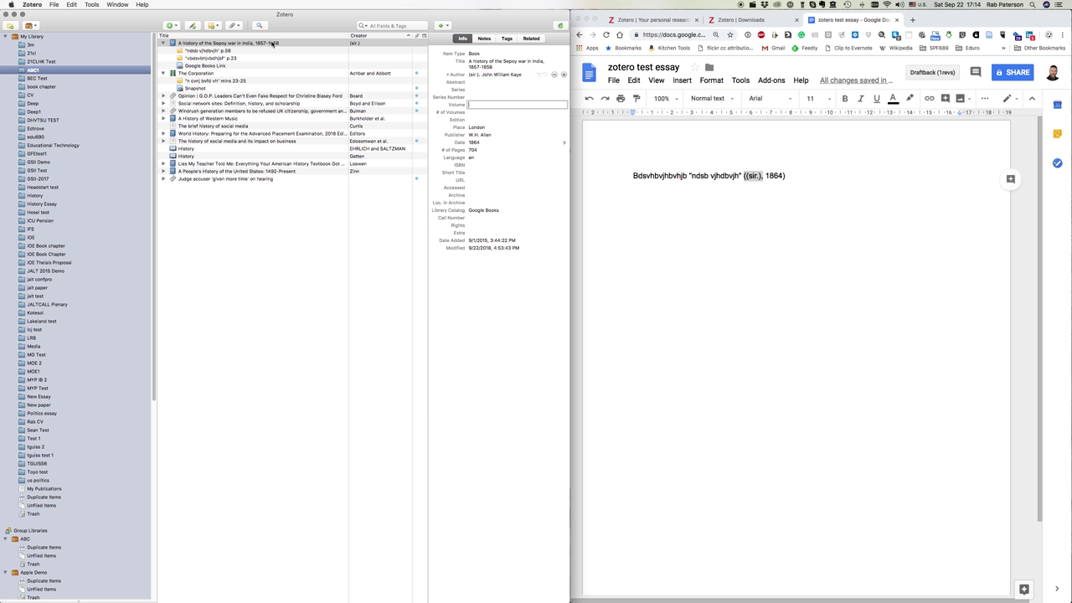
{"action": "left_click", "coordinate": [502, 74]}
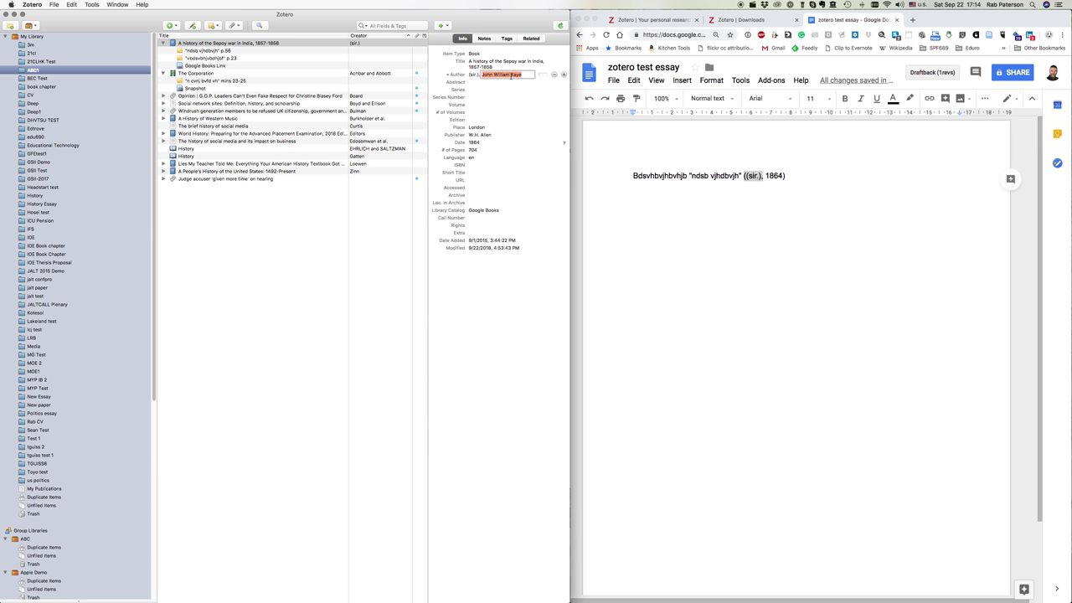
Step: Move 'Kaye' from the author's first names into the last-name field, then select the old citation in the Doc
{"action": "left_click", "coordinate": [512, 75]}
{"action": "left_click_drag", "start_coordinate": [512, 76], "coordinate": [525, 74]}
{"action": "key", "text": "BackSpace"}
{"action": "left_click", "coordinate": [473, 75]}
{"action": "type", "text": "Kaye"}
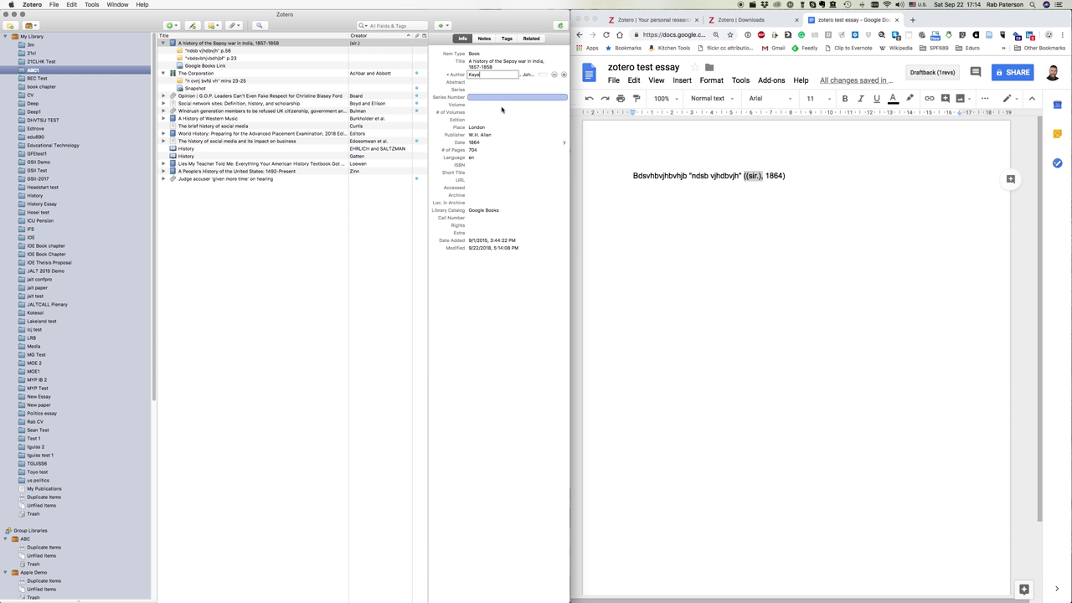
{"action": "key", "text": "Tab"}
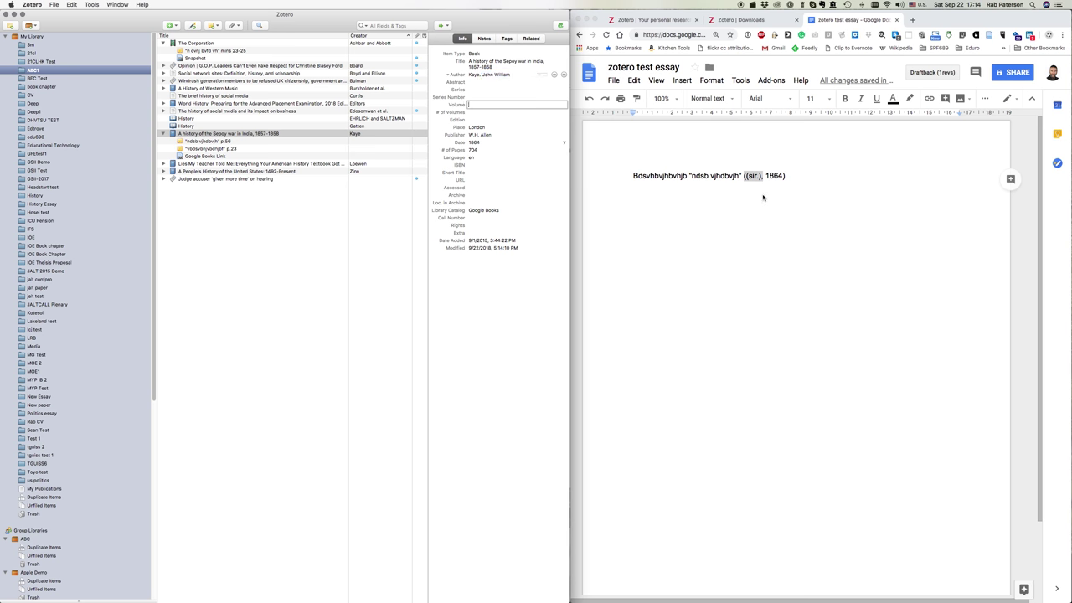
{"action": "left_click", "coordinate": [796, 175]}
{"action": "left_click_drag", "start_coordinate": [792, 176], "coordinate": [744, 176]}
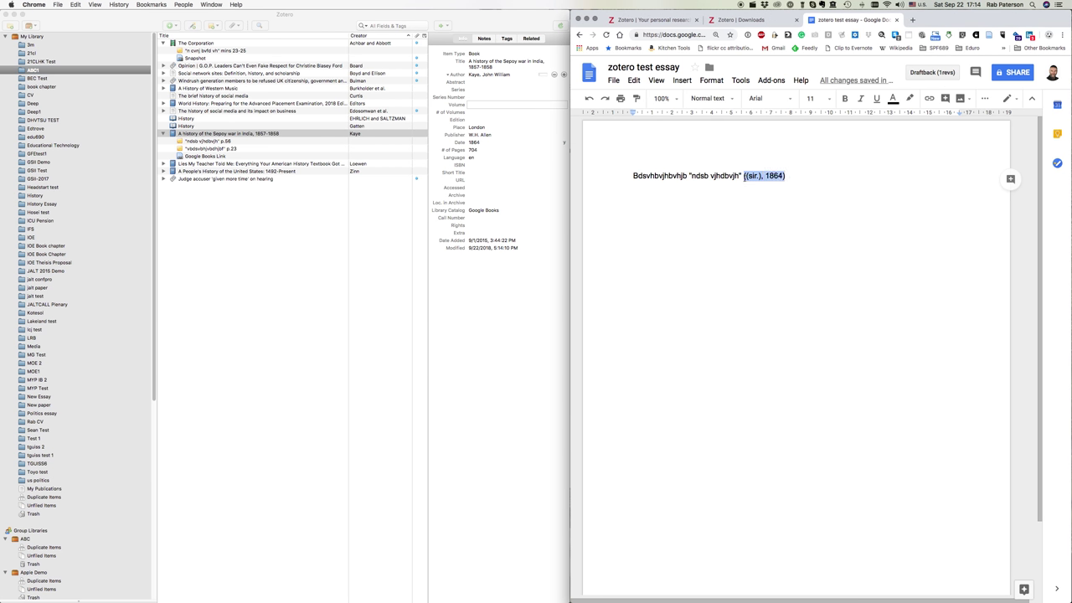
Step: Delete the faulty (sir.) citation and confirm the corrected author name on the Sepoy war book
{"action": "key", "text": "BackSpace"}
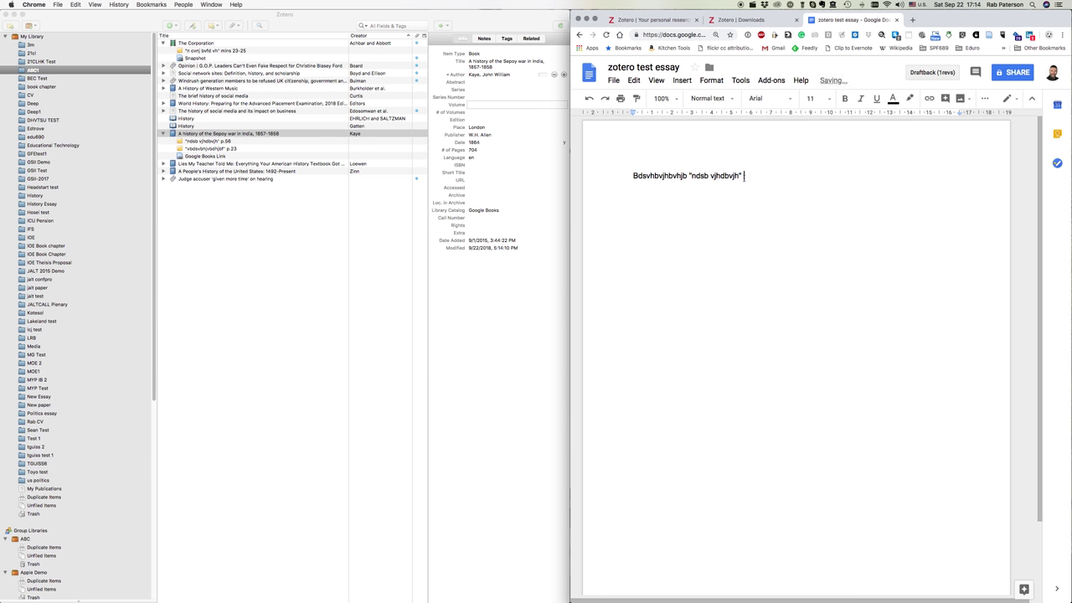
{"action": "left_click", "coordinate": [492, 75]}
{"action": "key", "text": "Return"}
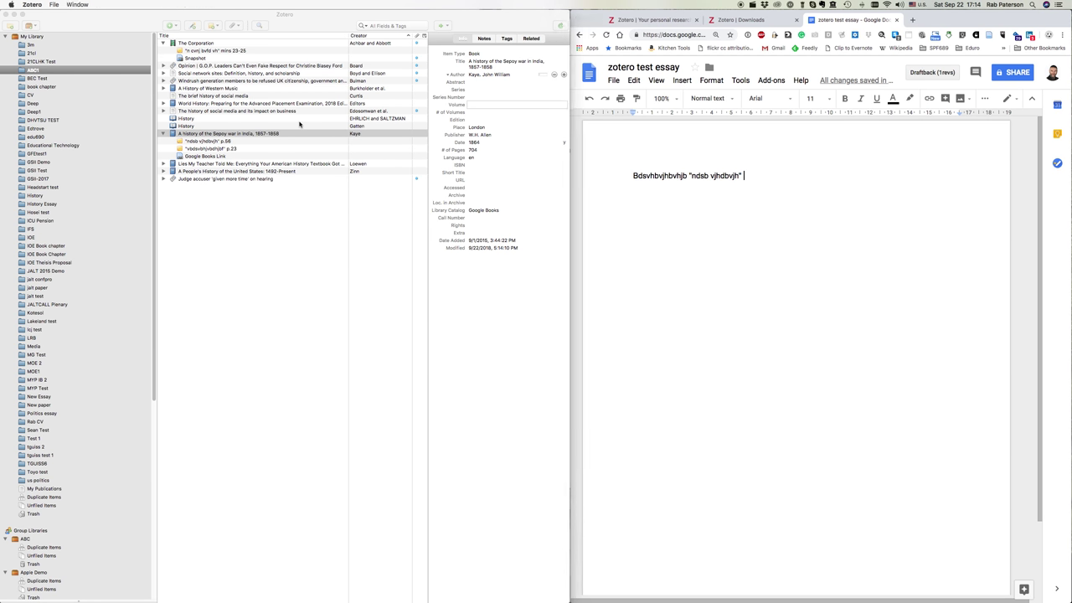
{"action": "left_click", "coordinate": [223, 134]}
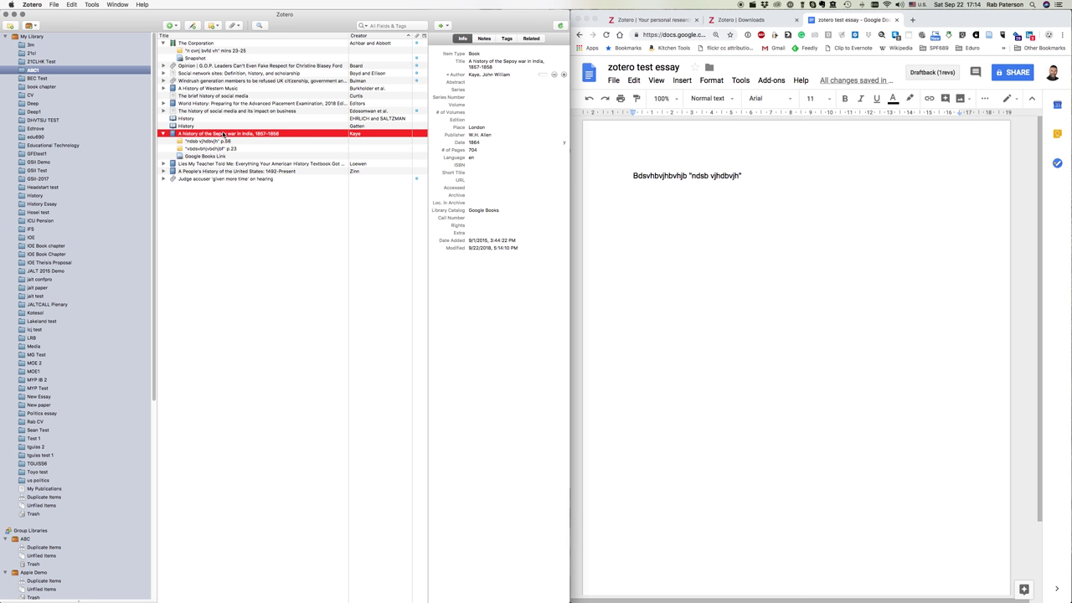
Step: Paste the (Kaye, 1864) citation at the sentence end and continue typing 'chschdshgvsdhg'
{"action": "left_click", "coordinate": [772, 171]}
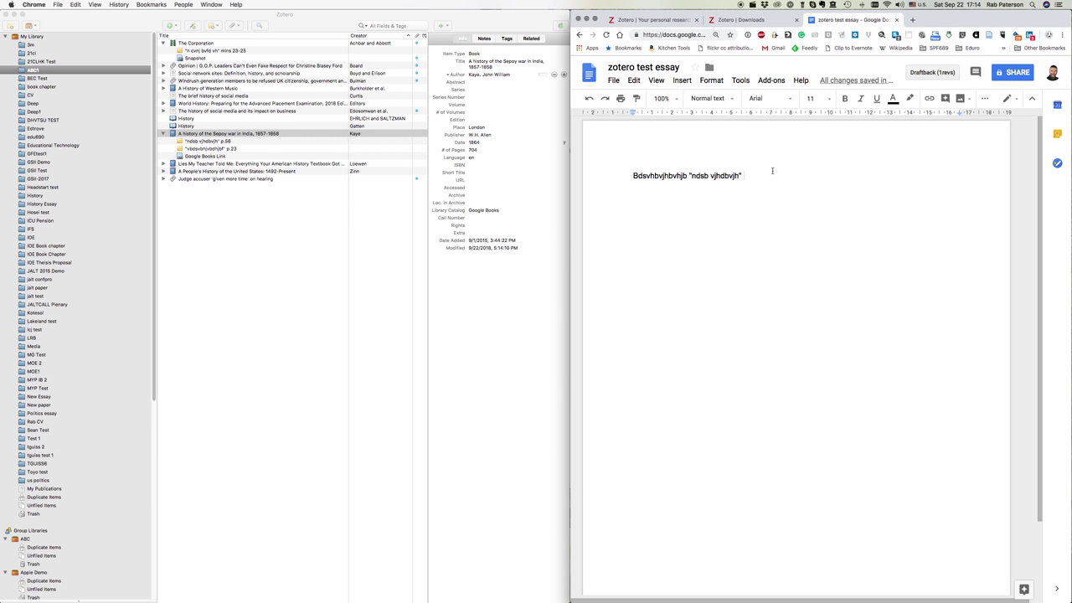
{"action": "type", "text": "(Kaye, 1864)"}
{"action": "key", "text": "Left"}
{"action": "type", "text": "p.56"}
{"action": "key", "text": "BackSpace"}
{"action": "key", "text": "BackSpace"}
{"action": "key", "text": "BackSpace"}
{"action": "key", "text": "BackSpace"}
{"action": "key", "text": "BackSpace"}
{"action": "left_click", "coordinate": [827, 176]}
{"action": "type", "text": "chschdshgvsdhg"}
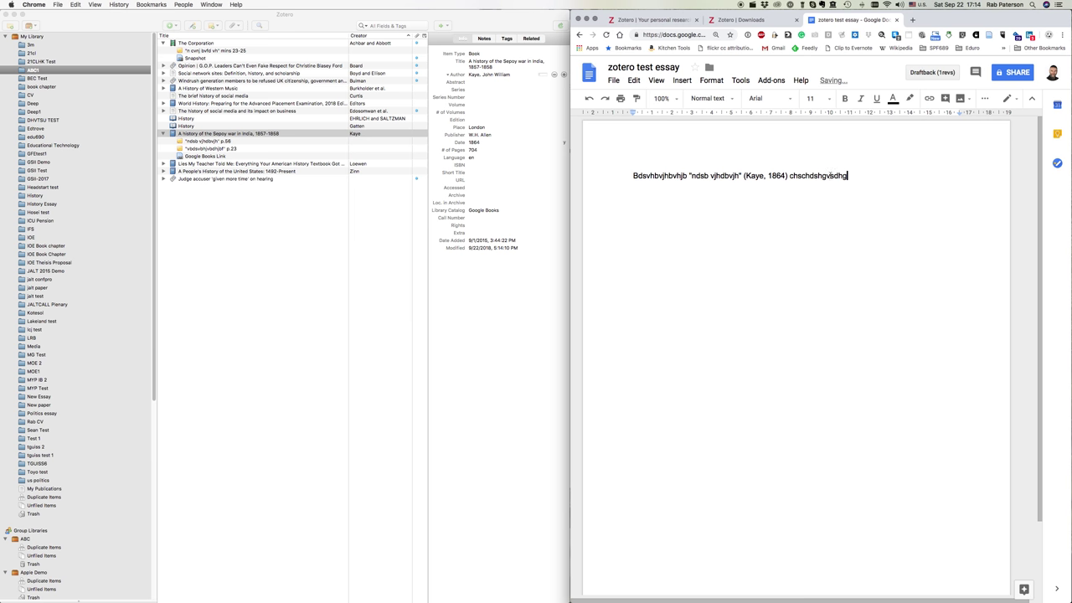
{"action": "left_click", "coordinate": [201, 46]}
Step: Paste The Corporation film's citation at the line end, where it shows no date
{"action": "left_click", "coordinate": [201, 46]}
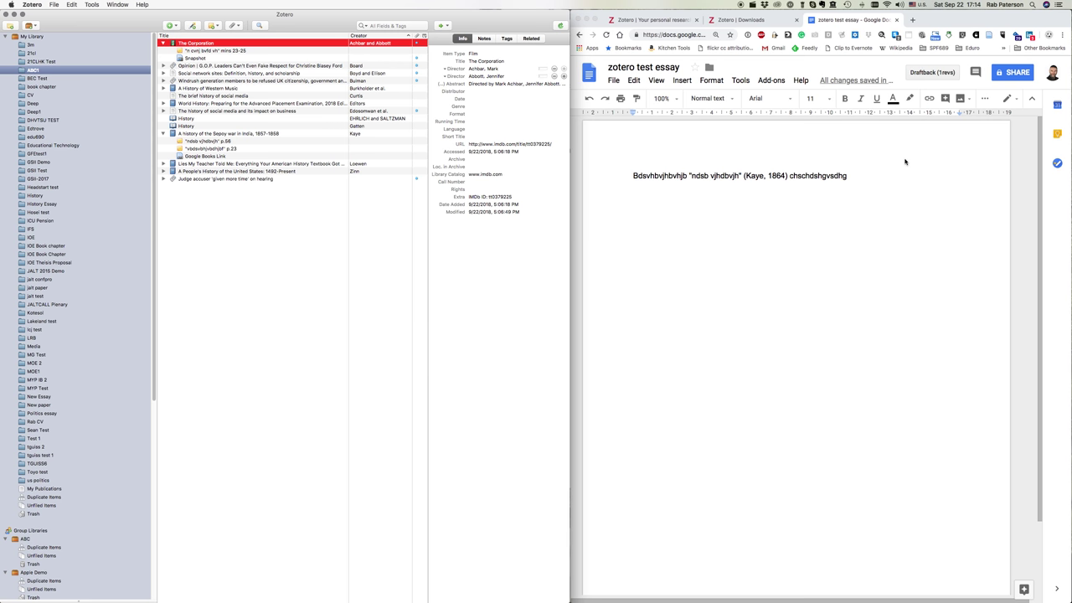
{"action": "left_click", "coordinate": [874, 178]}
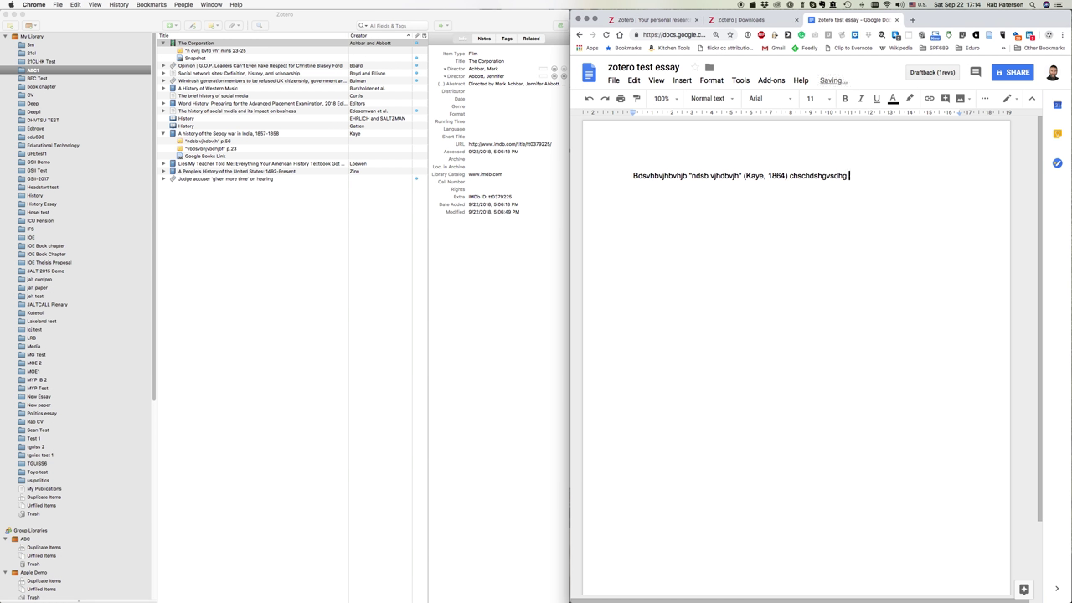
{"action": "type", "text": "(Achbar & Abbott, n.d.)"}
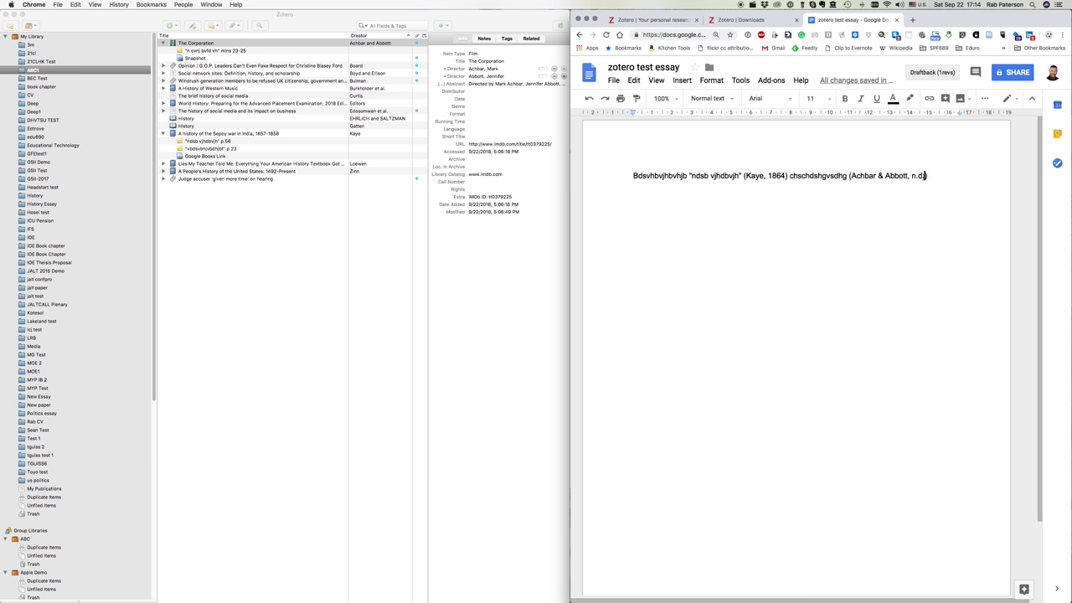
{"action": "left_click_drag", "start_coordinate": [924, 176], "coordinate": [911, 176]}
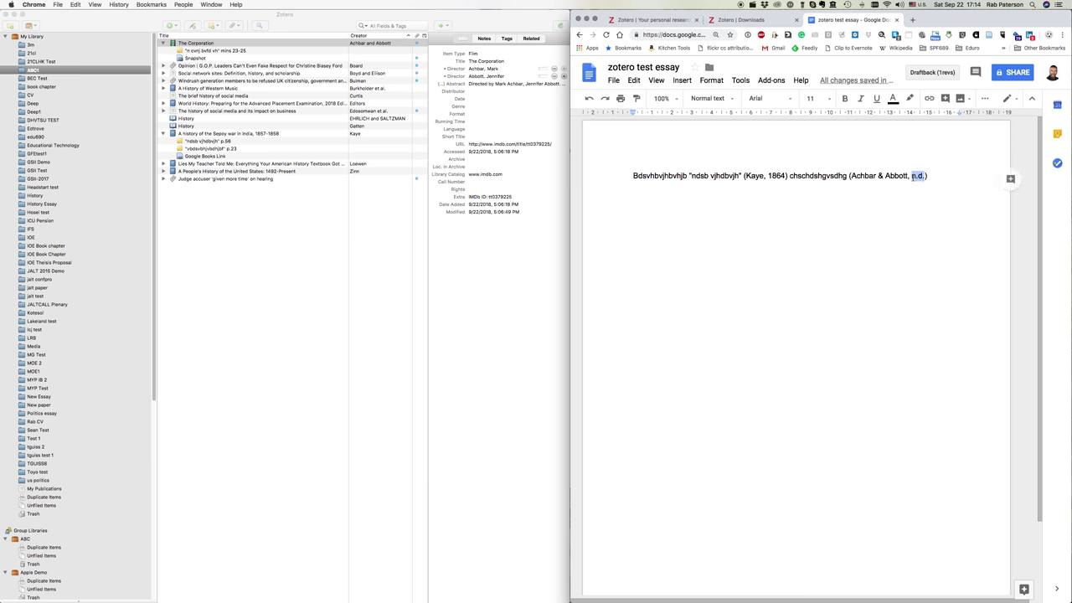
Step: Set The Corporation's date to 2003 in Zotero and delete the outdated n.d. citation
{"action": "left_click", "coordinate": [495, 99]}
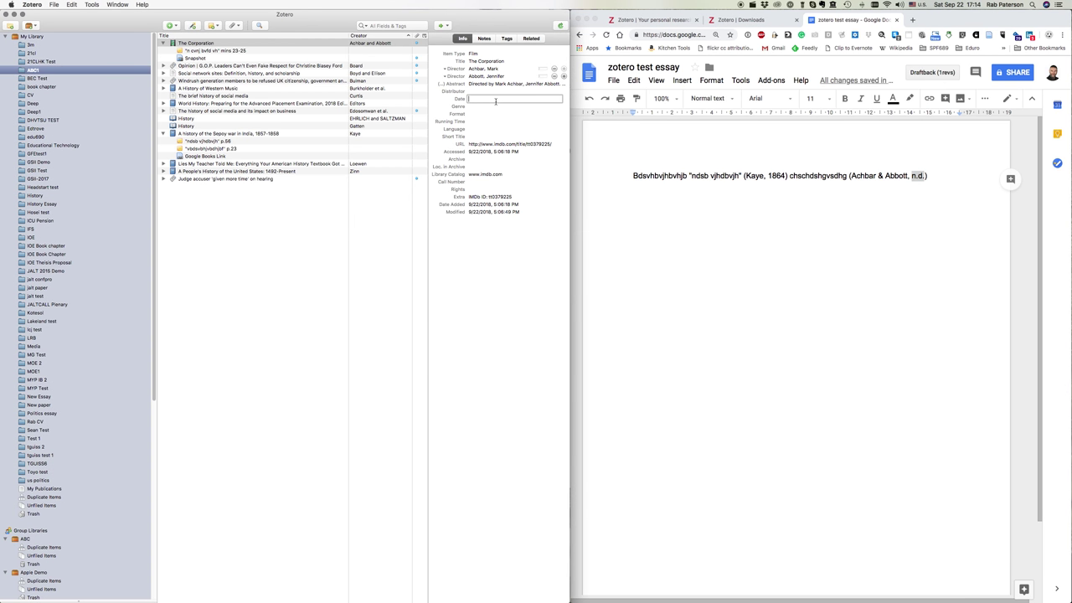
{"action": "type", "text": "2003"}
{"action": "left_click", "coordinate": [489, 136]}
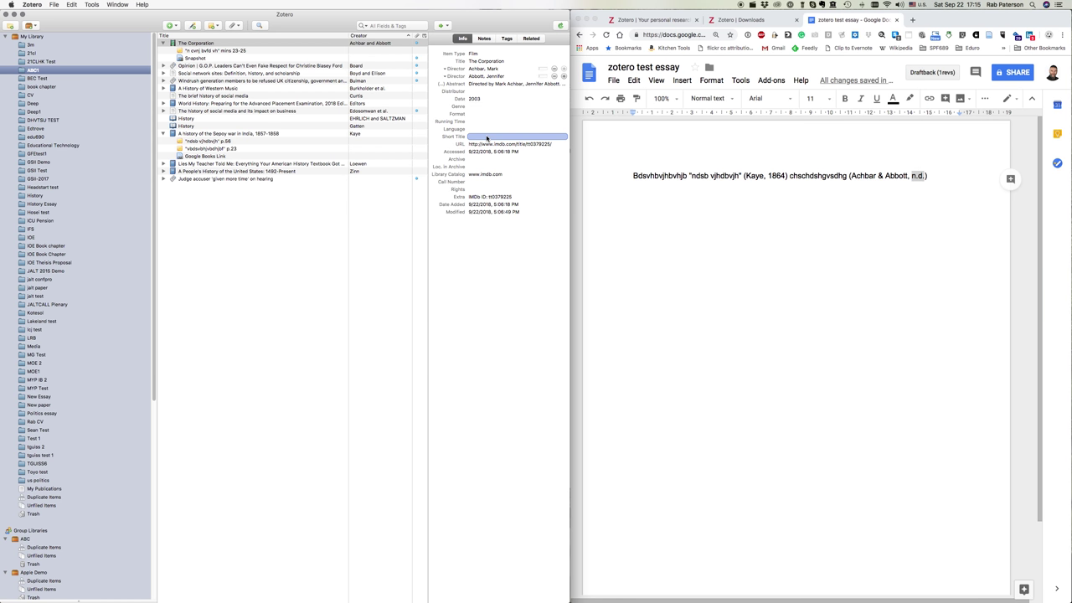
{"action": "left_click", "coordinate": [933, 176]}
{"action": "key", "text": "shift+Left"}
{"action": "key", "text": "shift+Left"}
{"action": "key", "text": "shift+Left"}
{"action": "key", "text": "shift+Left"}
{"action": "key", "text": "shift+Left"}
{"action": "key", "text": "shift+Left"}
{"action": "key", "text": "shift+Left"}
{"action": "key", "text": "shift+Left"}
{"action": "key", "text": "shift+Left"}
{"action": "key", "text": "shift+Left"}
{"action": "key", "text": "shift+Left"}
{"action": "key", "text": "shift+Left"}
{"action": "key", "text": "shift+Left"}
{"action": "key", "text": "shift+Left"}
{"action": "key", "text": "shift+Left"}
{"action": "key", "text": "shift+Left"}
{"action": "key", "text": "shift+Left"}
{"action": "key", "text": "shift+Left"}
{"action": "key", "text": "shift+Left"}
{"action": "key", "text": "shift+Left"}
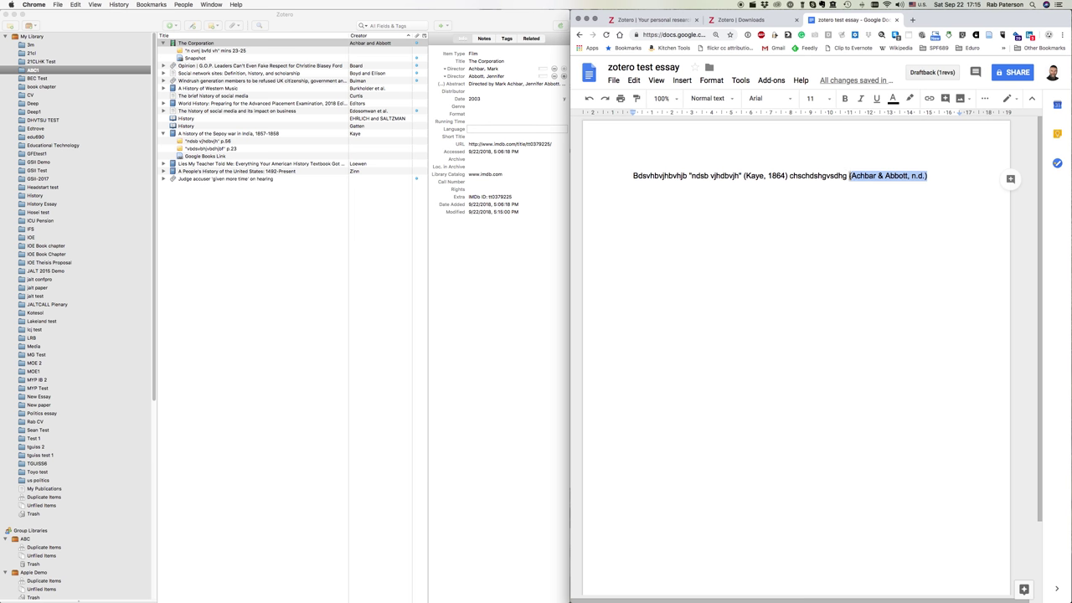
{"action": "key", "text": "BackSpace"}
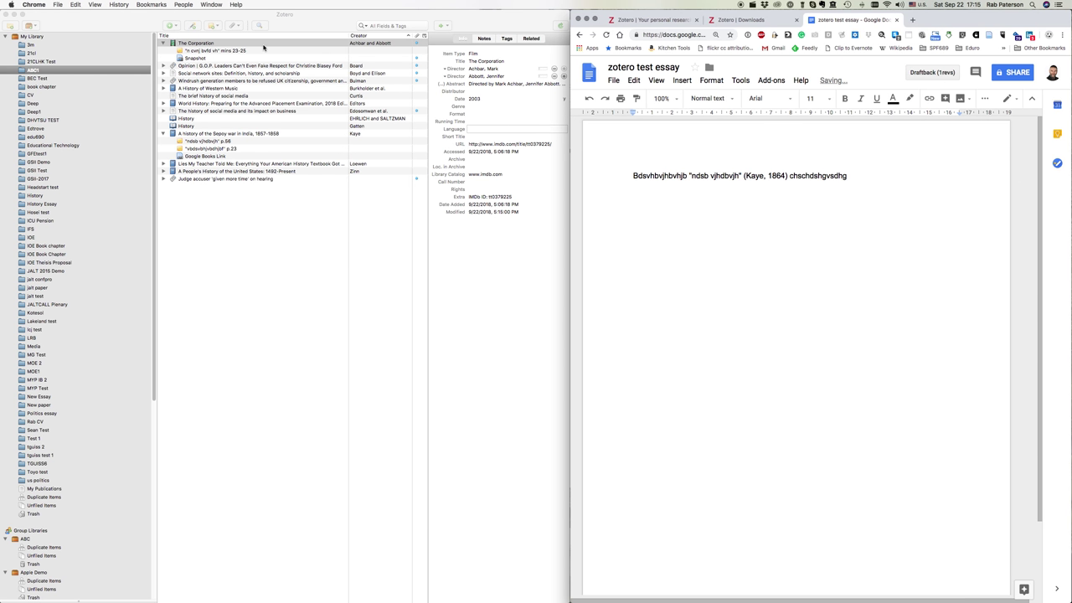
Step: Paste the updated (Achbar & Abbott, 2003) citation and type 'cdshvdghvghd' after it
{"action": "left_click", "coordinate": [264, 44]}
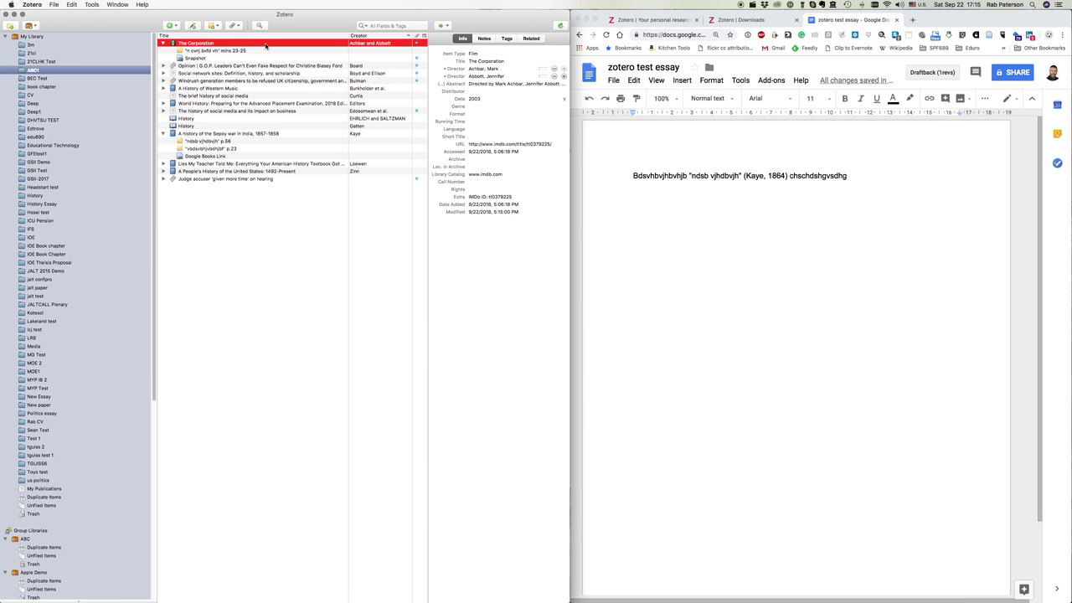
{"action": "left_click", "coordinate": [870, 177]}
{"action": "type", "text": "(Achbar & Abbott, 2003)"}
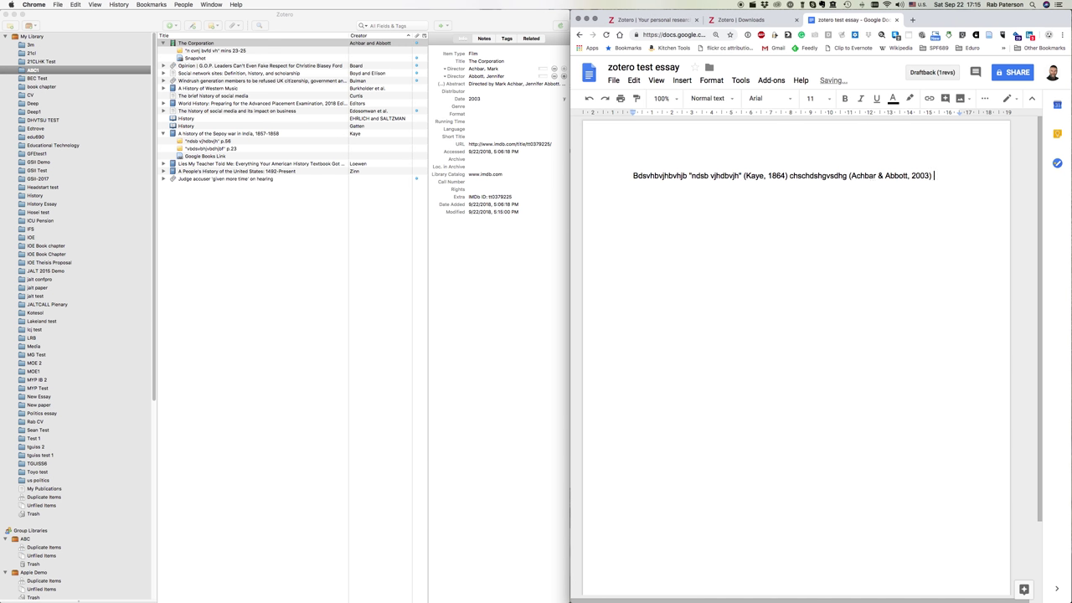
{"action": "type", "text": "cdshvdghvghd"}
Step: Add a 'Works Cited' heading on a new line below the paragraph
{"action": "key", "text": "Return"}
{"action": "key", "text": "Return"}
{"action": "type", "text": "Works Cited"}
{"action": "key", "text": "Return"}
{"action": "key", "text": "Return"}
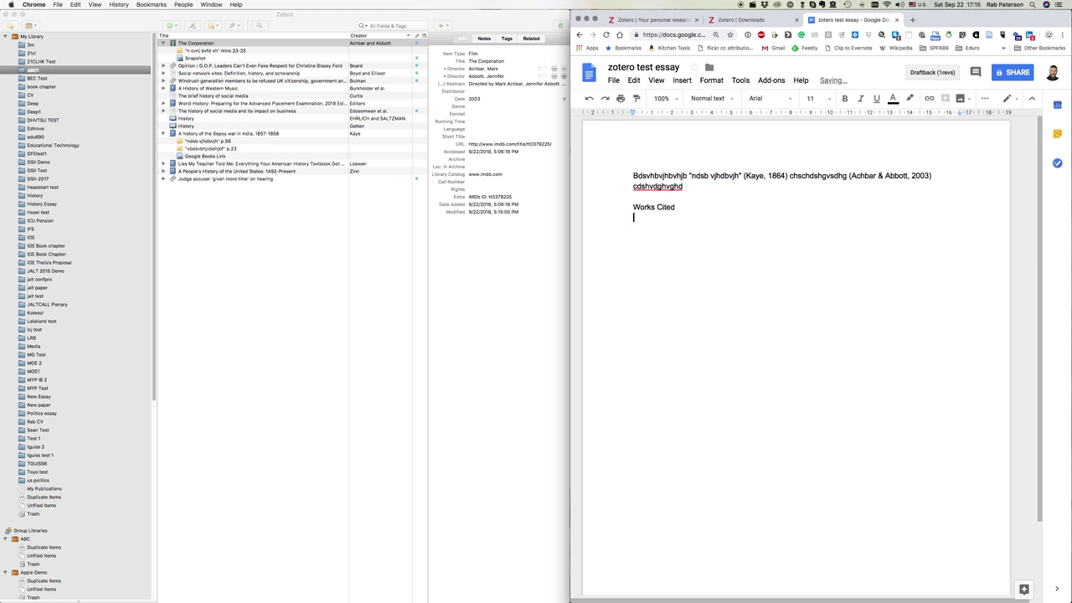
Step: Collapse the child rows, select all 14 Zotero items and drag them below Works Cited
{"action": "left_click", "coordinate": [172, 44]}
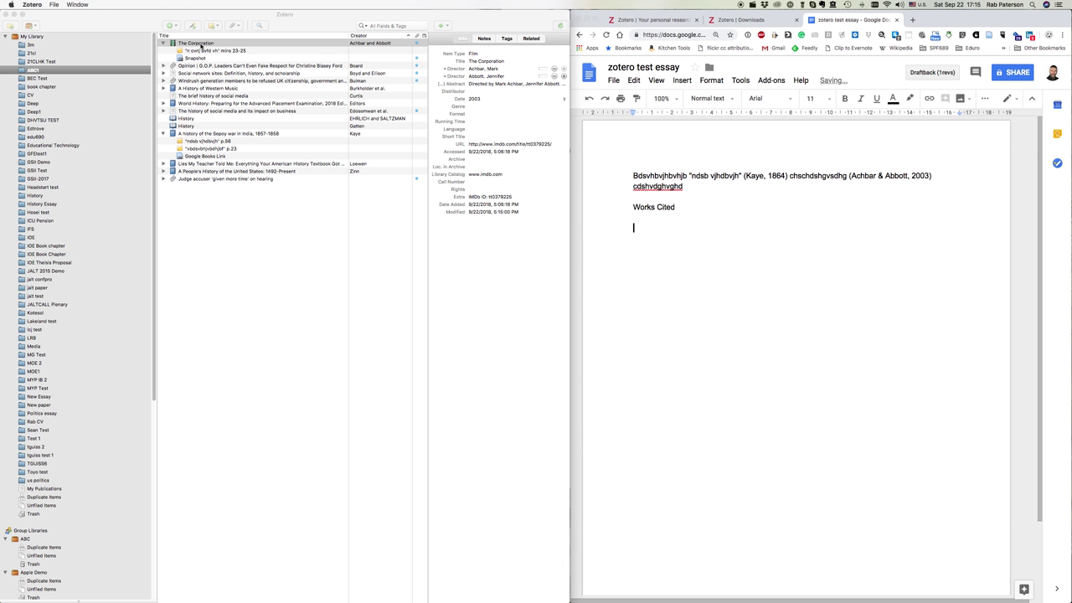
{"action": "left_click", "coordinate": [163, 43]}
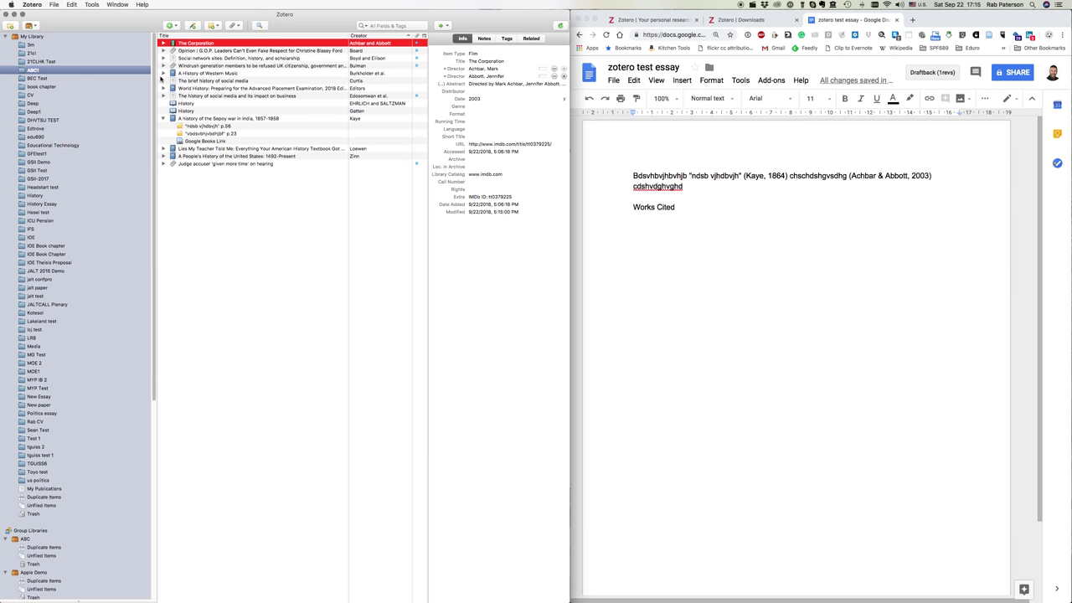
{"action": "left_click", "coordinate": [163, 119]}
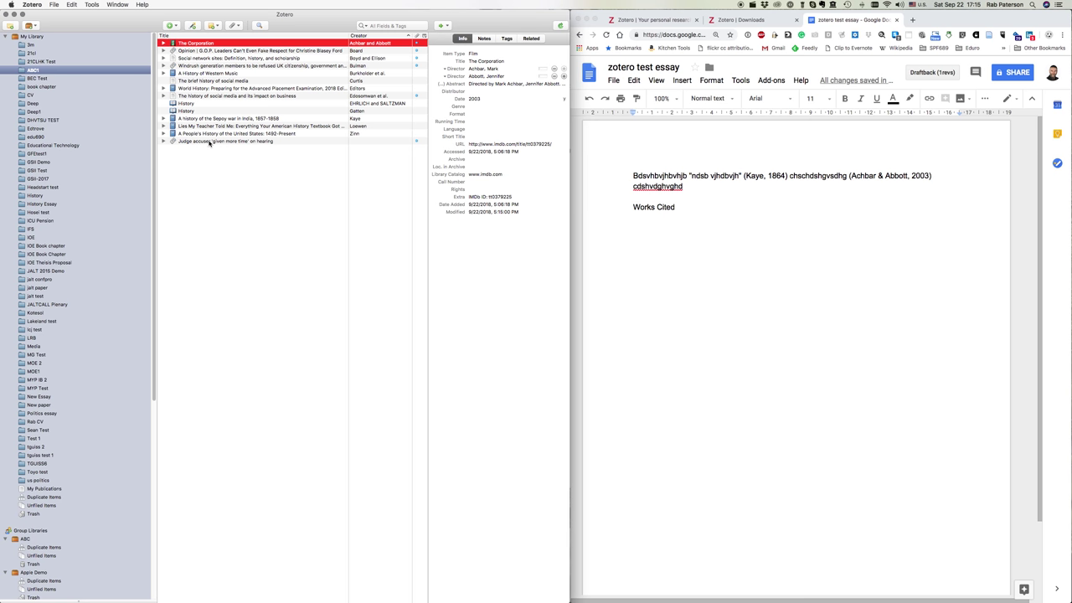
{"action": "left_click", "coordinate": [210, 142], "text": "shift"}
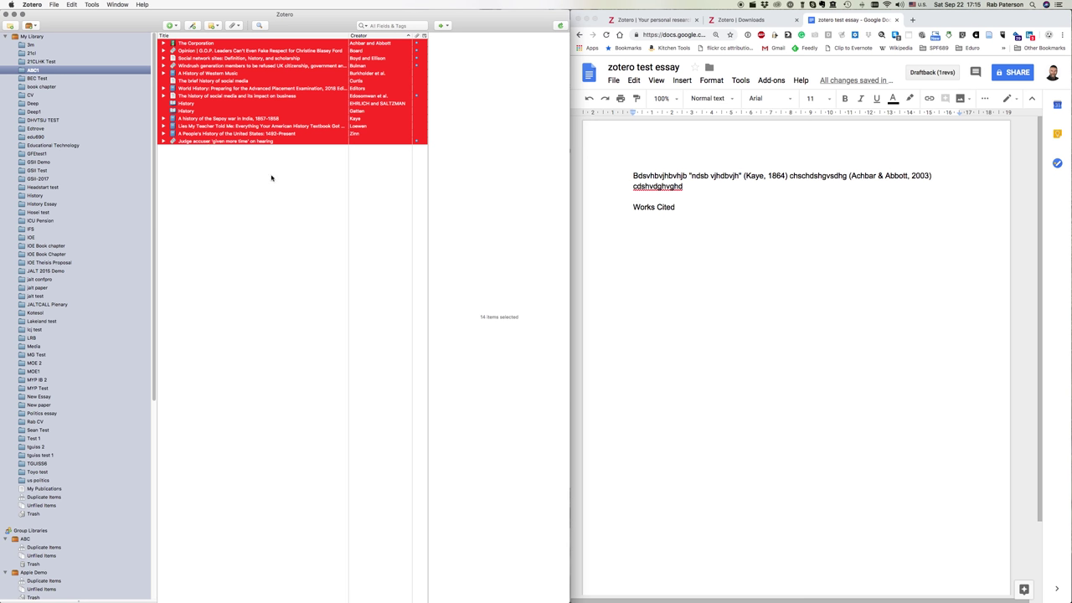
{"action": "left_click_drag", "start_coordinate": [240, 132], "coordinate": [733, 338]}
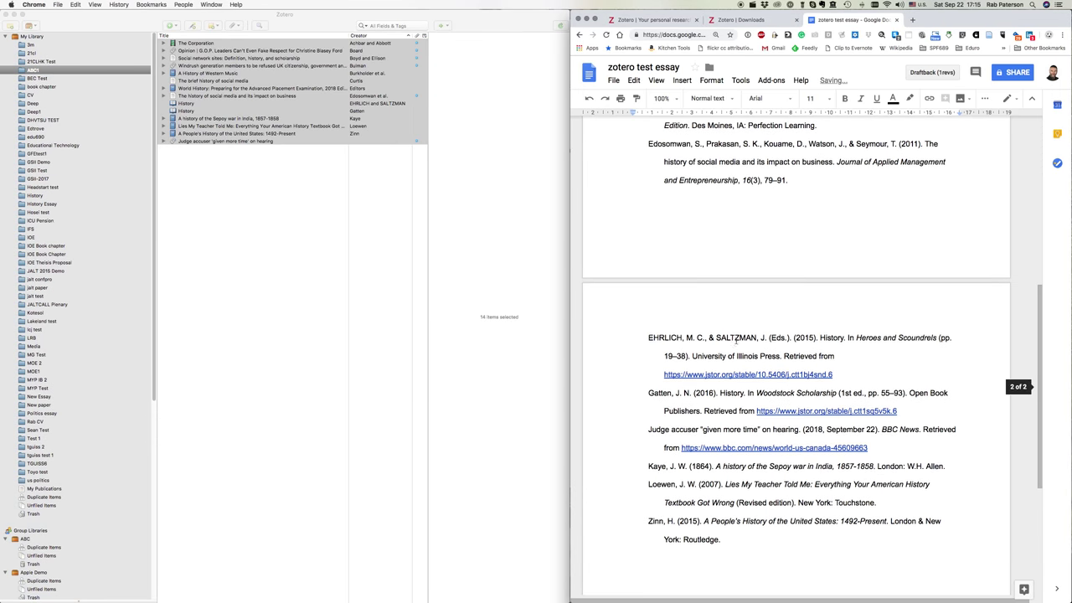
Step: Scroll through the dropped APA reference list to check the entries
{"action": "left_click_drag", "start_coordinate": [1039, 320], "coordinate": [1041, 115]}
{"action": "left_click_drag", "start_coordinate": [1039, 151], "coordinate": [1029, 277]}
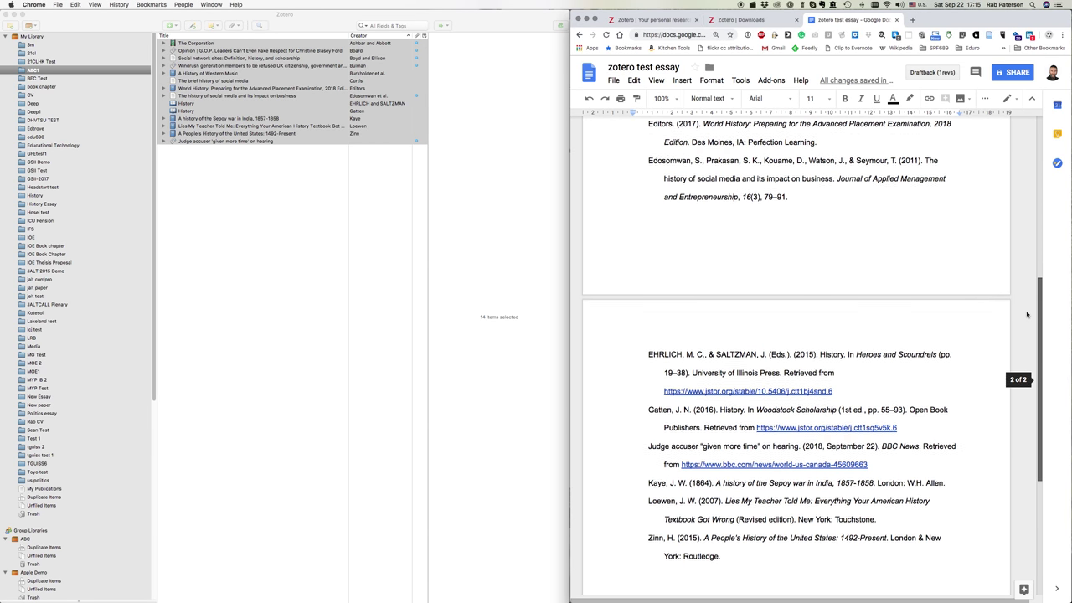
{"action": "scroll", "coordinate": [1026, 314], "scroll_direction": "down", "scroll_amount": 1}
{"action": "left_click_drag", "start_coordinate": [765, 330], "coordinate": [600, 324]}
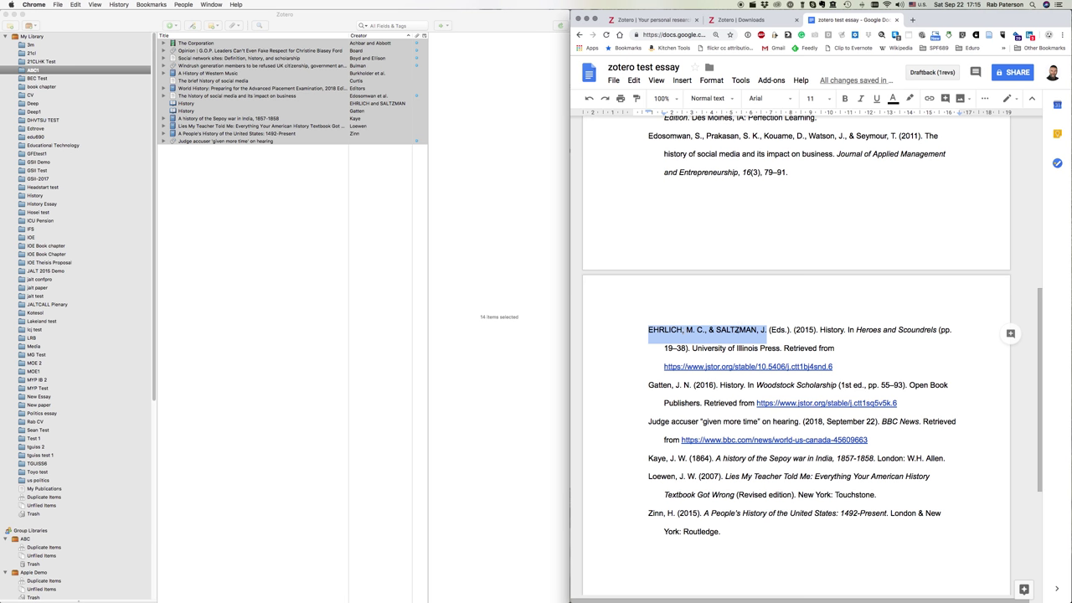
Step: Inspect the History chapter's editor names in Zotero without changes, then return to the essay
{"action": "left_click", "coordinate": [332, 113]}
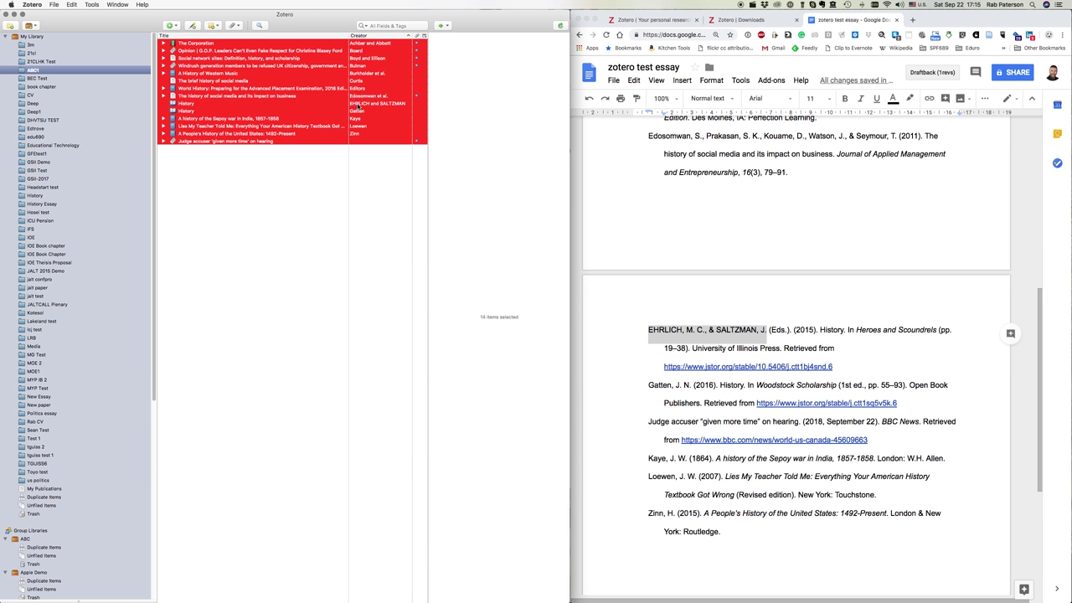
{"action": "left_click", "coordinate": [360, 103]}
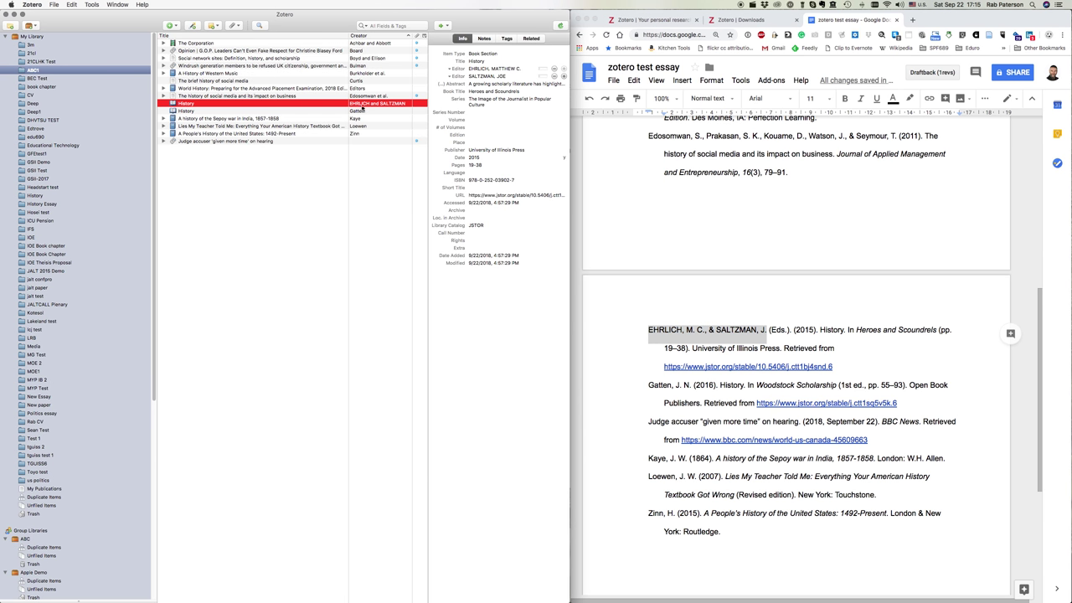
{"action": "left_click", "coordinate": [492, 70]}
{"action": "left_click", "coordinate": [495, 76]}
{"action": "left_click", "coordinate": [1040, 377]}
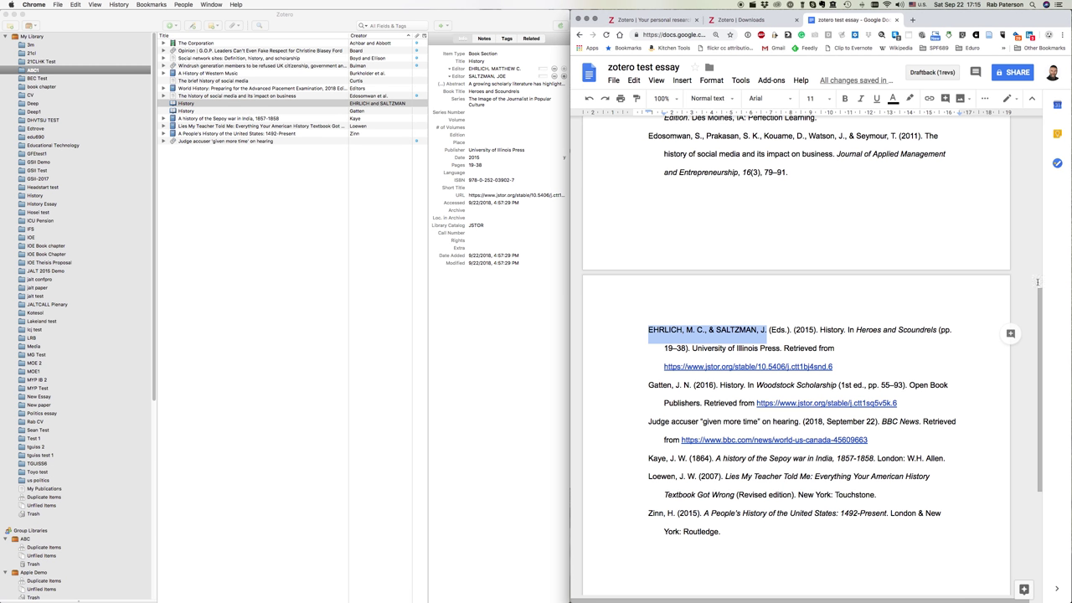
{"action": "scroll", "coordinate": [1039, 388], "scroll_direction": "up", "scroll_amount": 10}
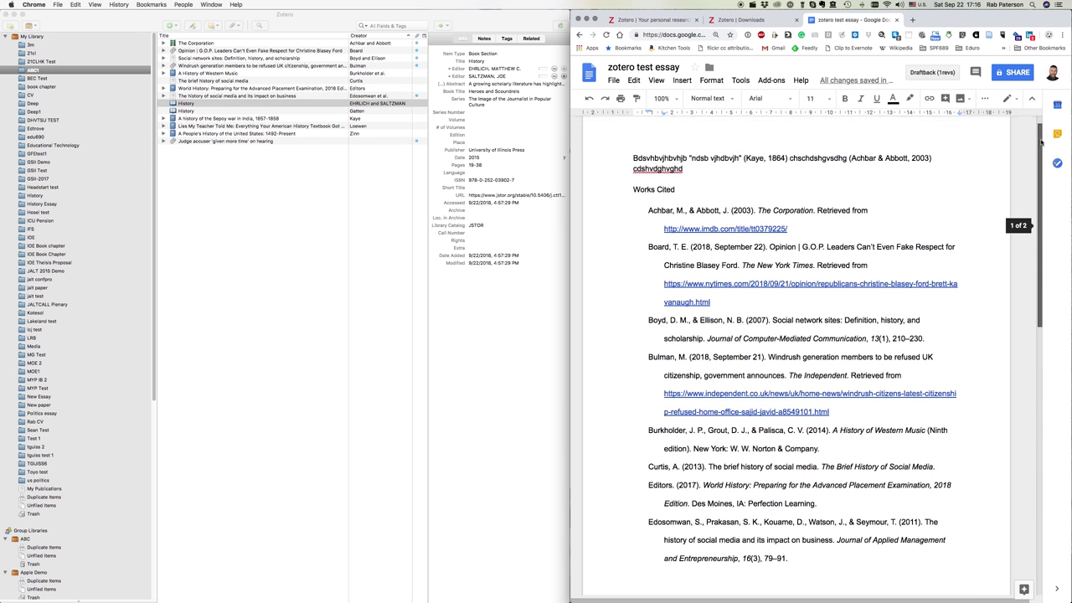